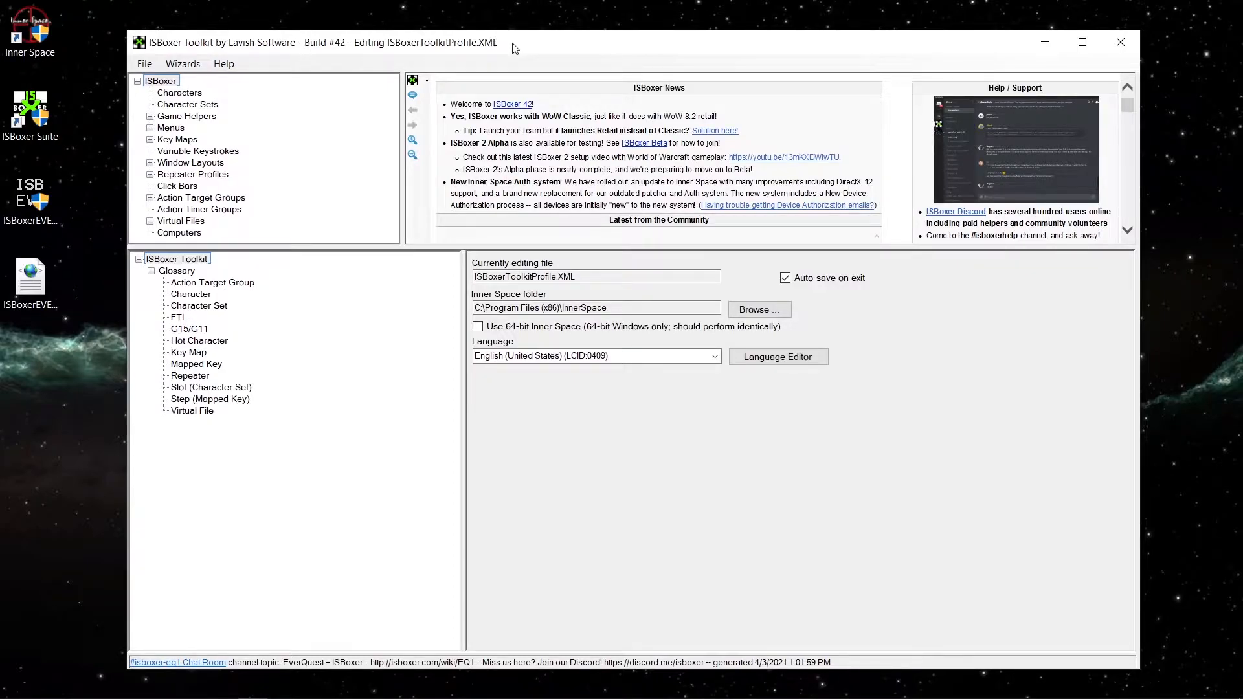
Open the Inner Space configuration and patcher, check the Development patch information against the installed version, and close the Uplink window.
mouse_move(1099, 695)
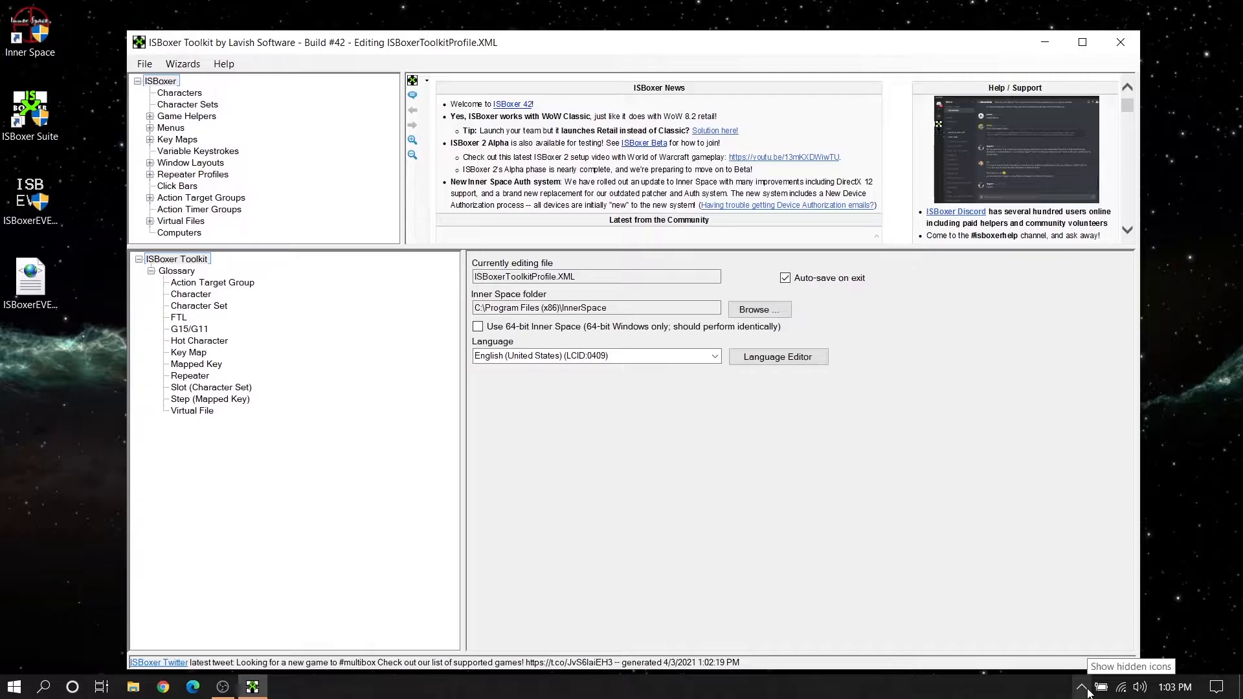
left_click(1085, 689)
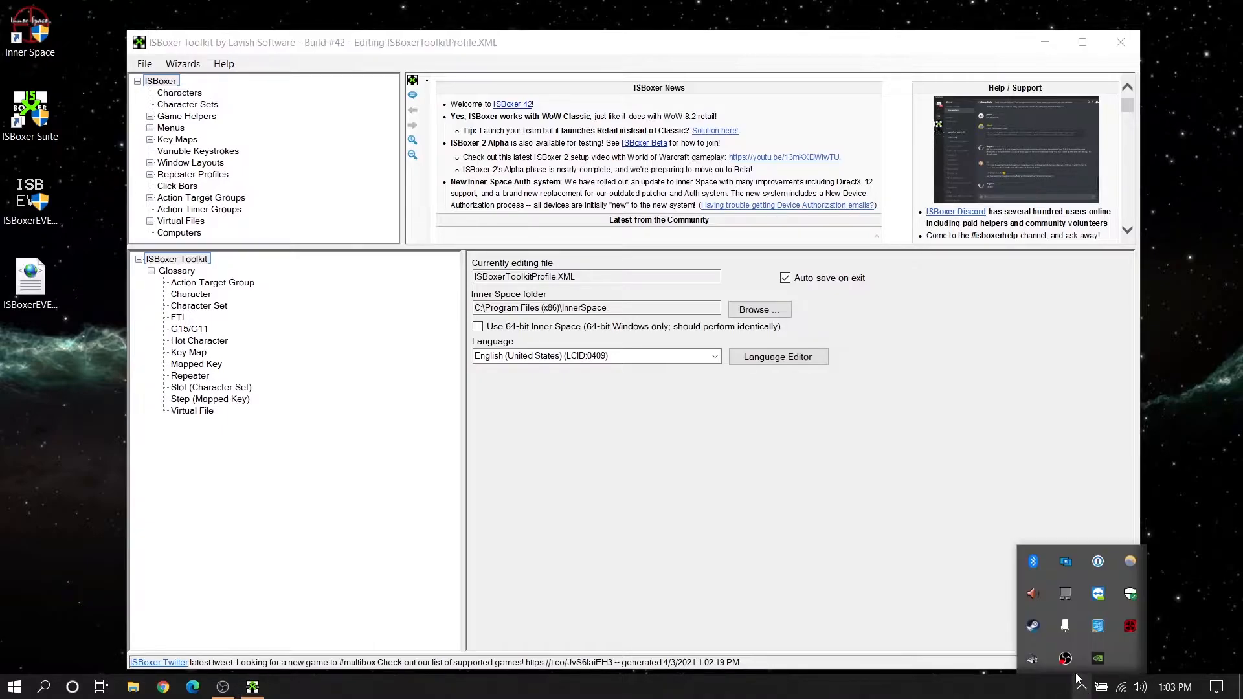
right_click(1127, 626)
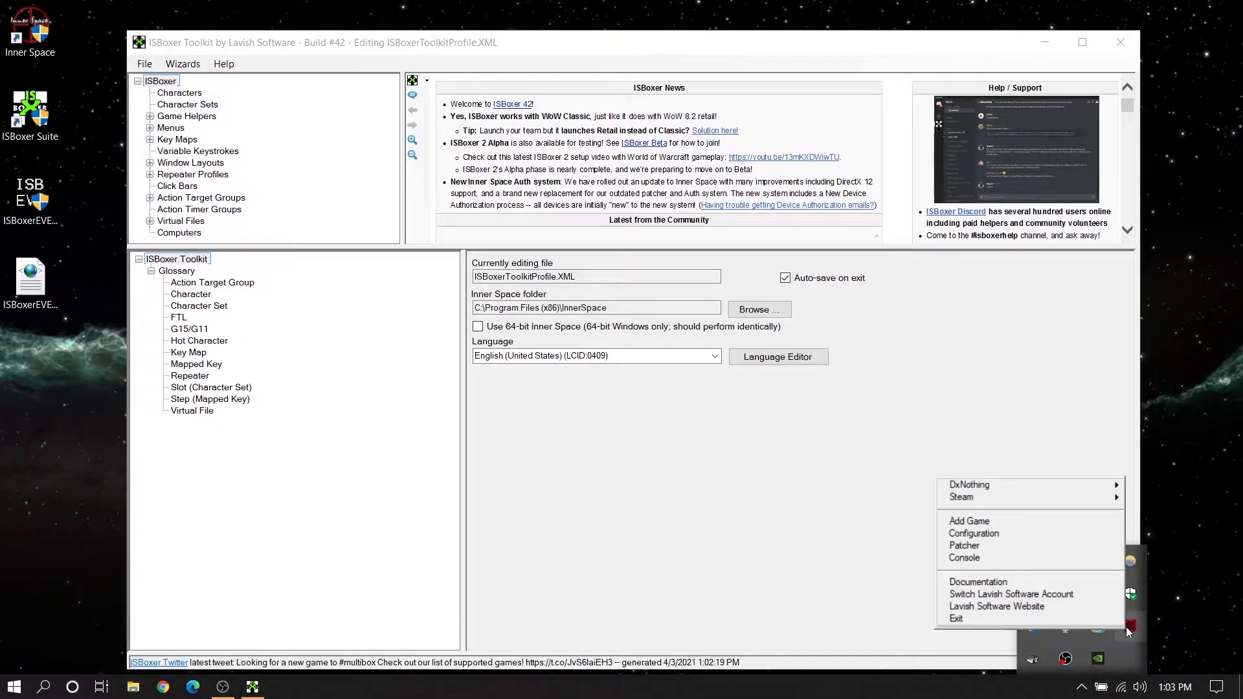
left_click(973, 534)
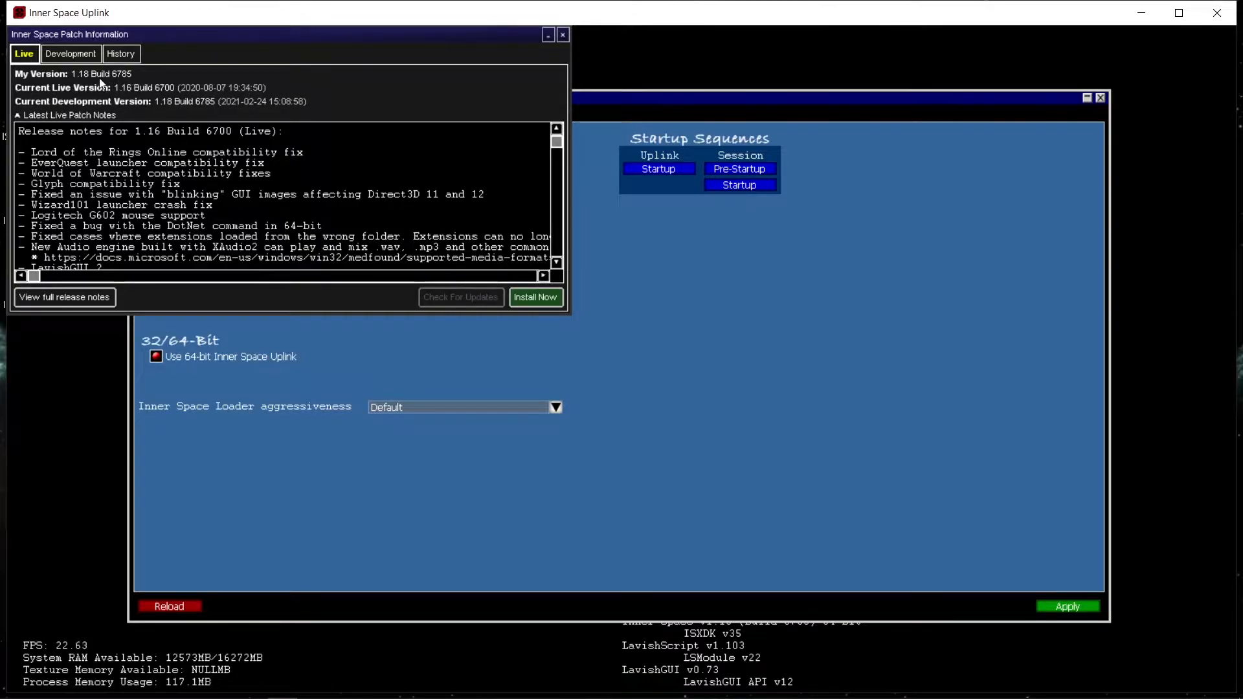
left_click(61, 51)
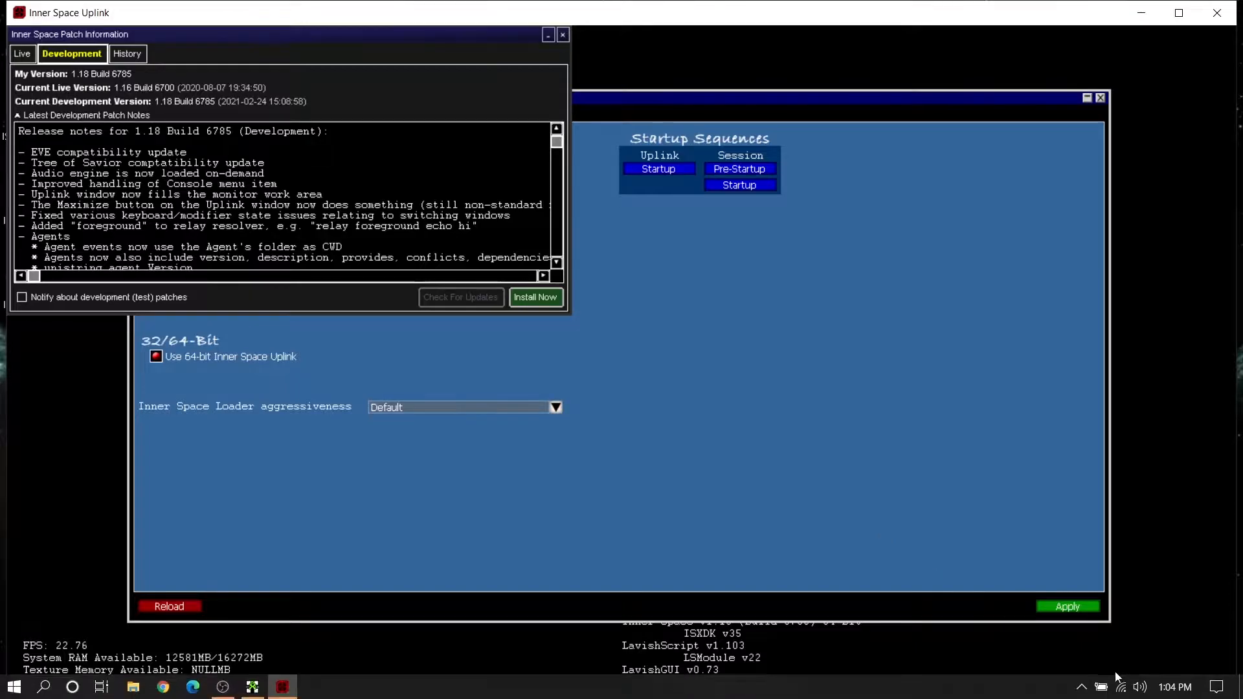
left_click(1081, 687)
right_click(1128, 627)
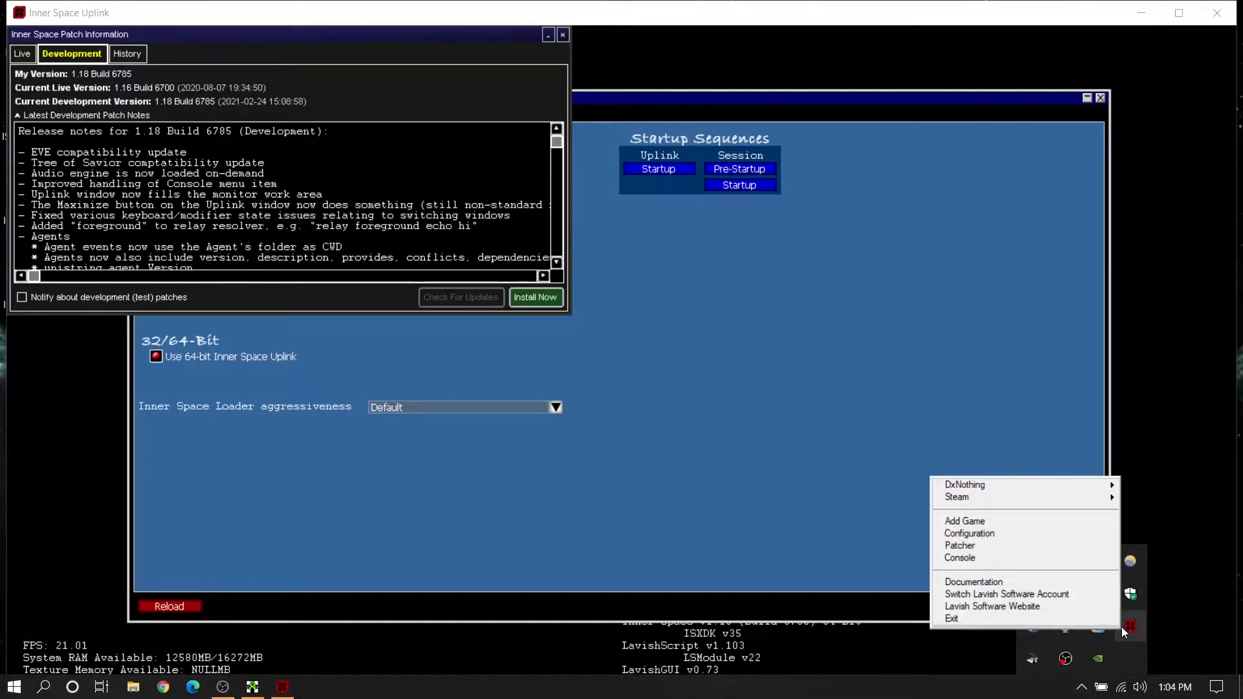
left_click(973, 550)
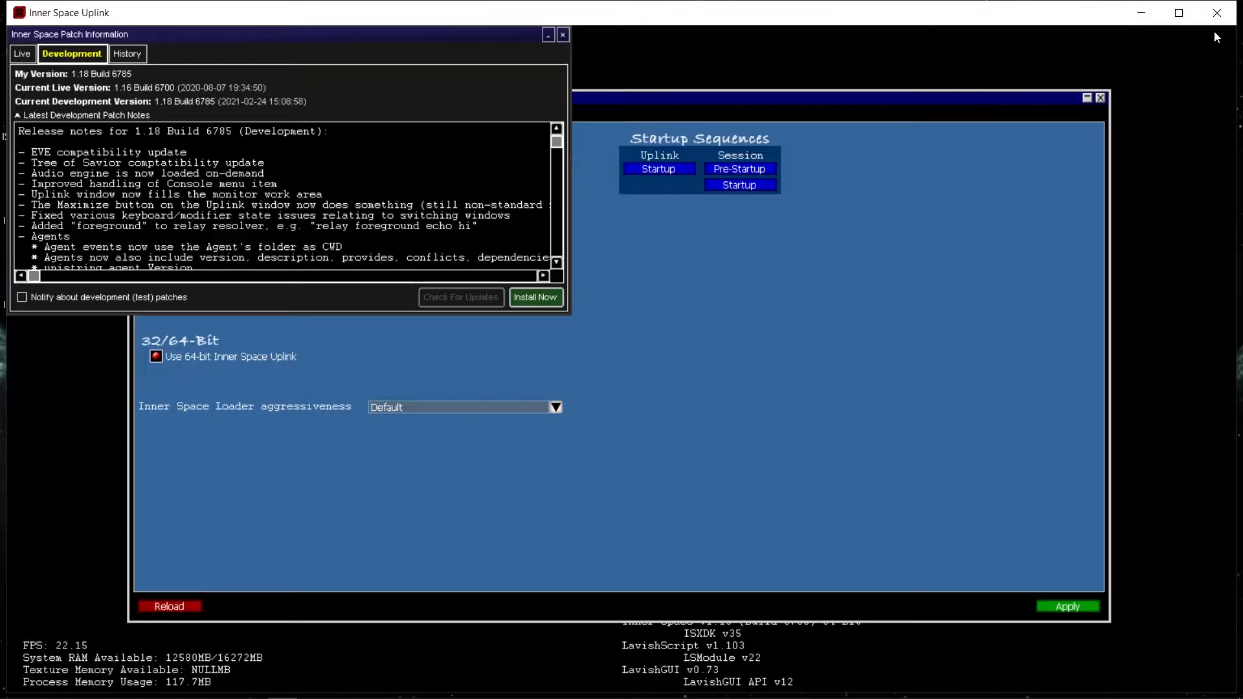
left_click(1217, 12)
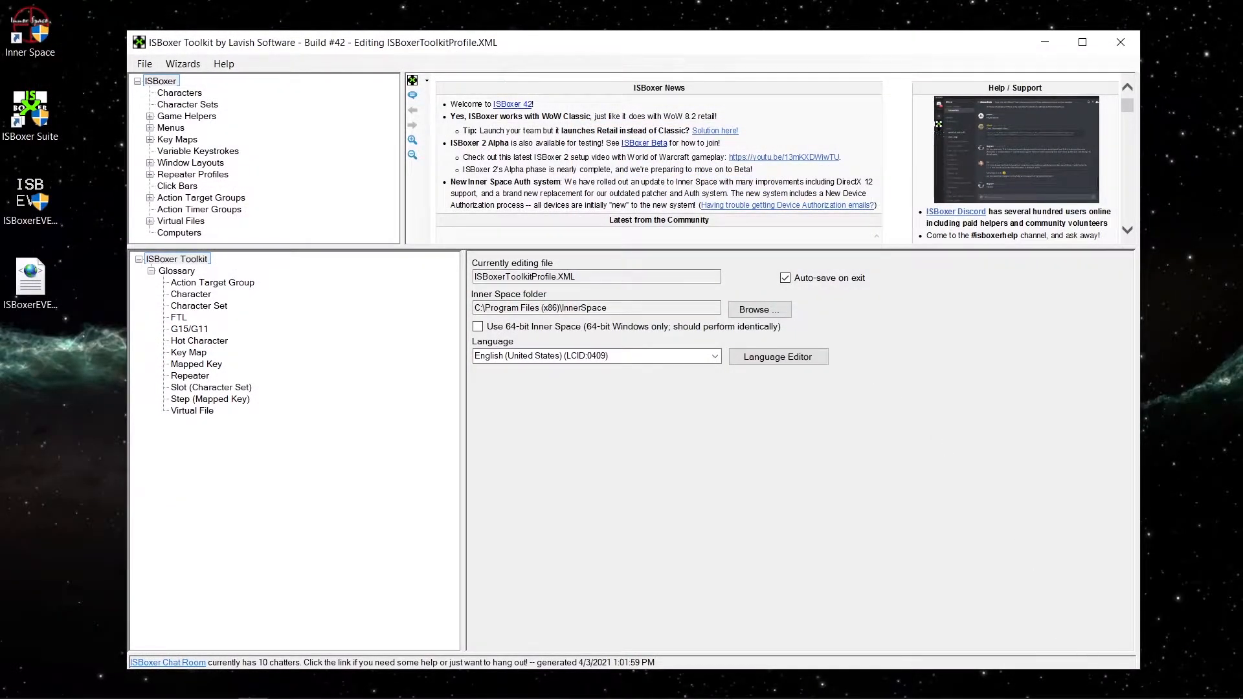
Start adding a game to Inner Space with C:\EVE\Launcher\evelauncher.exe as its game executable.
left_click(1082, 692)
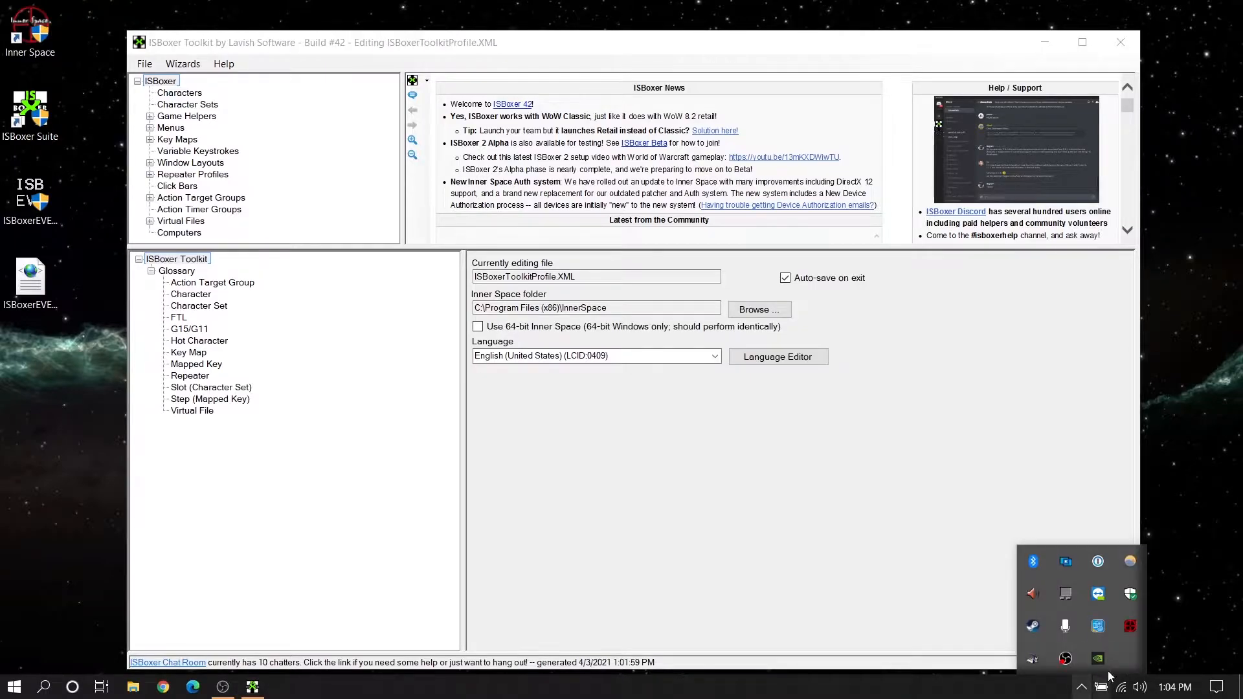
mouse_move(1129, 631)
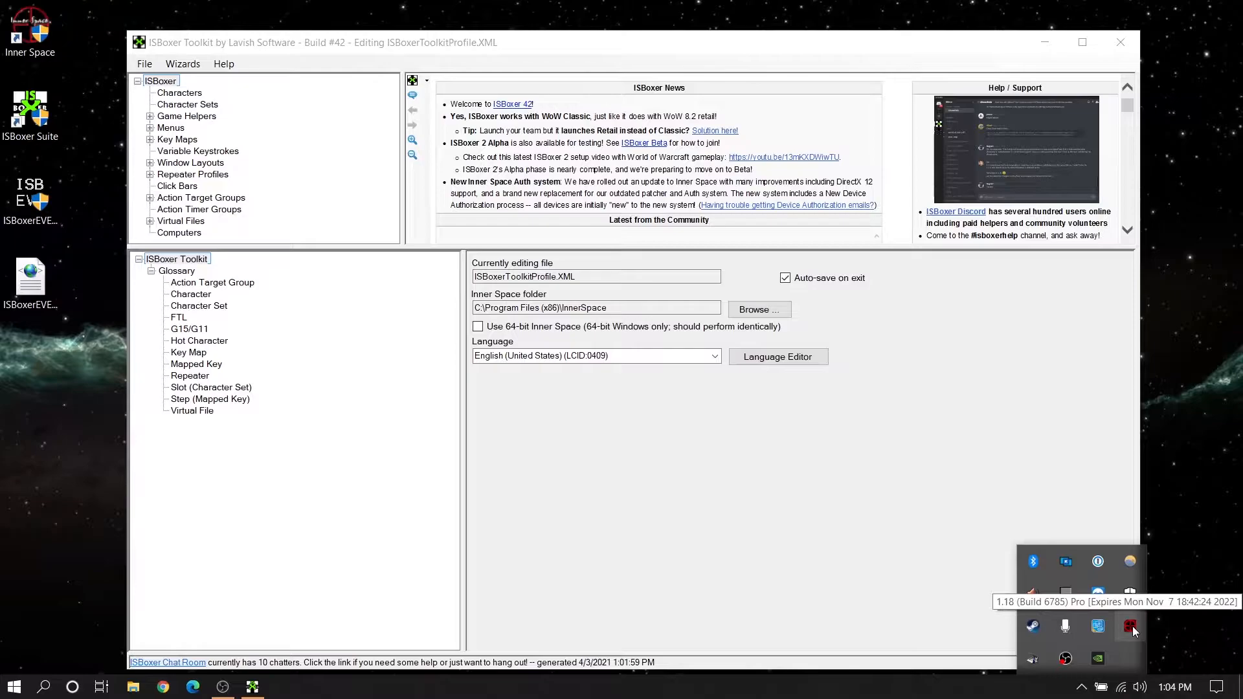
right_click(1129, 626)
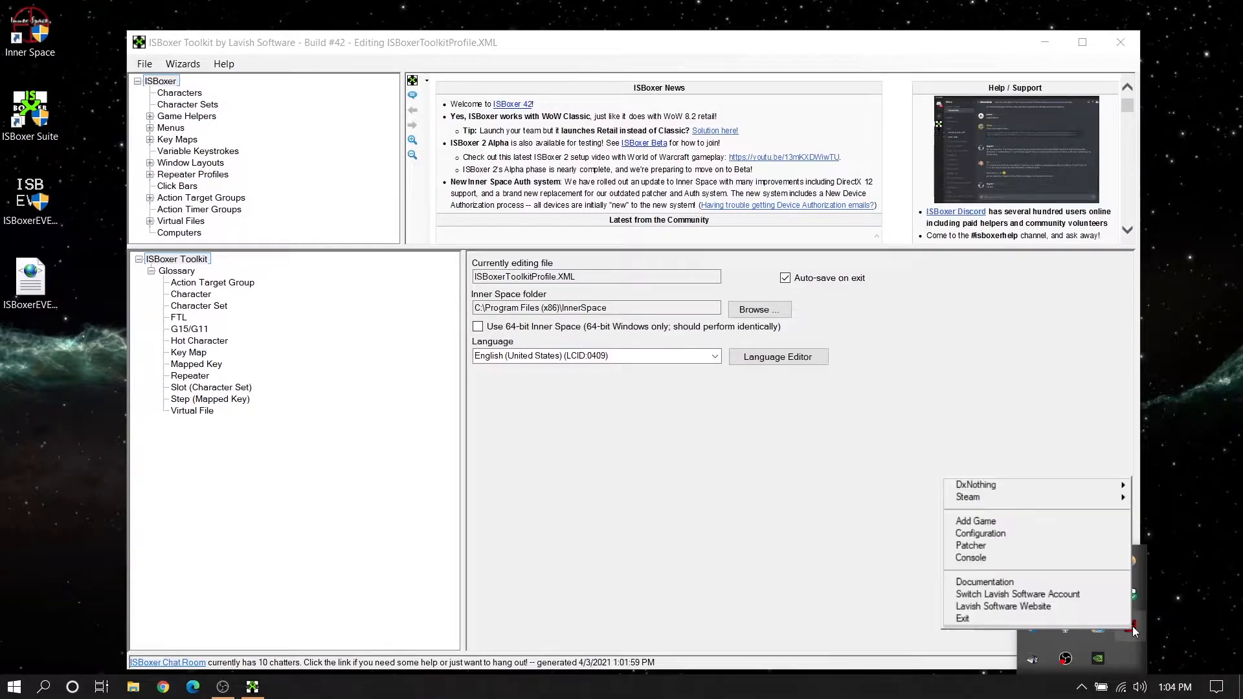
left_click(978, 522)
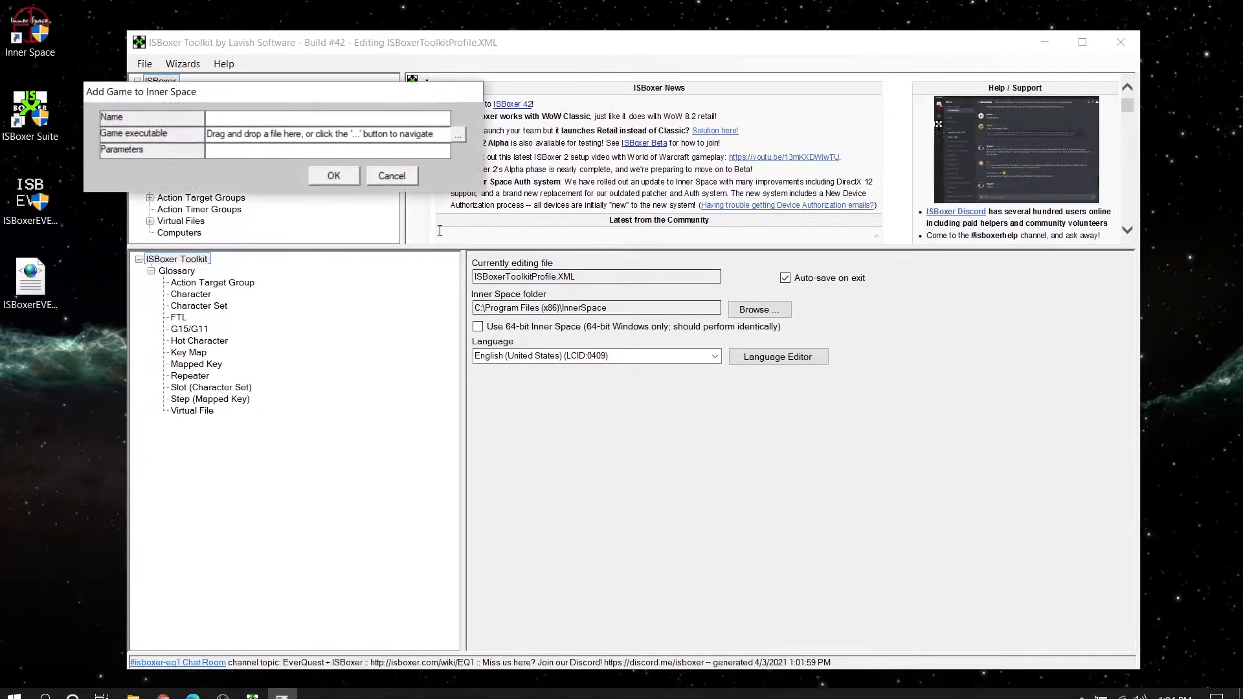
left_click(459, 137)
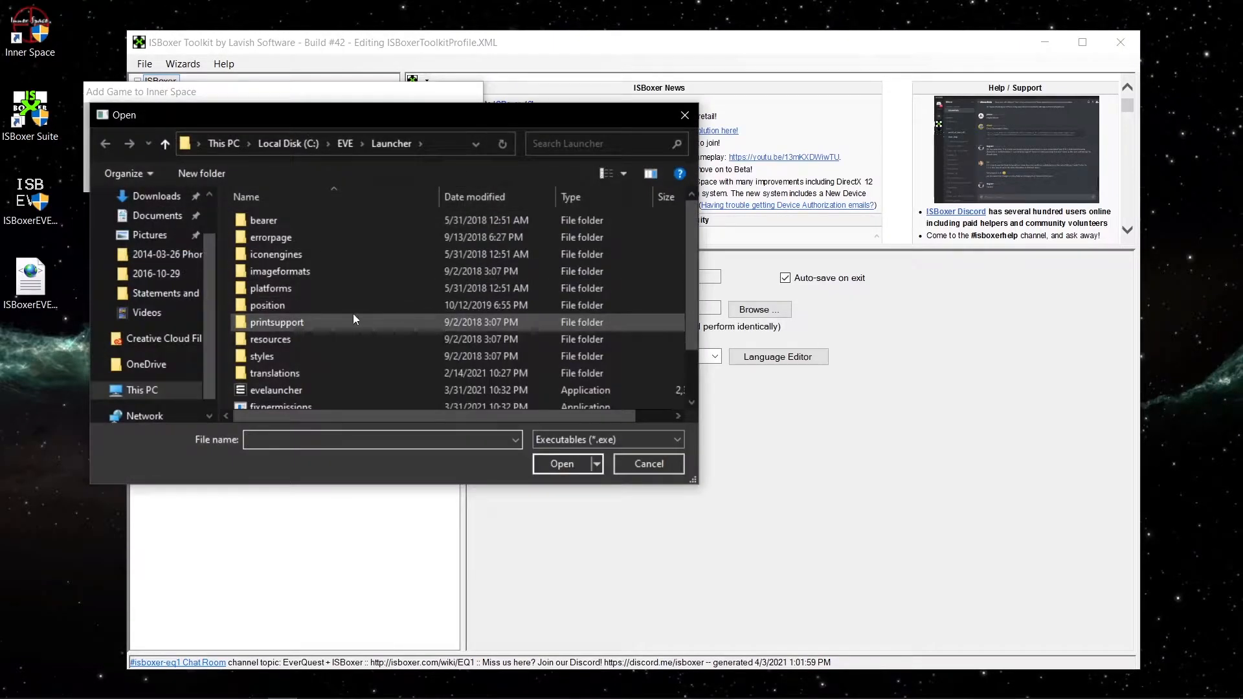
left_click(274, 390)
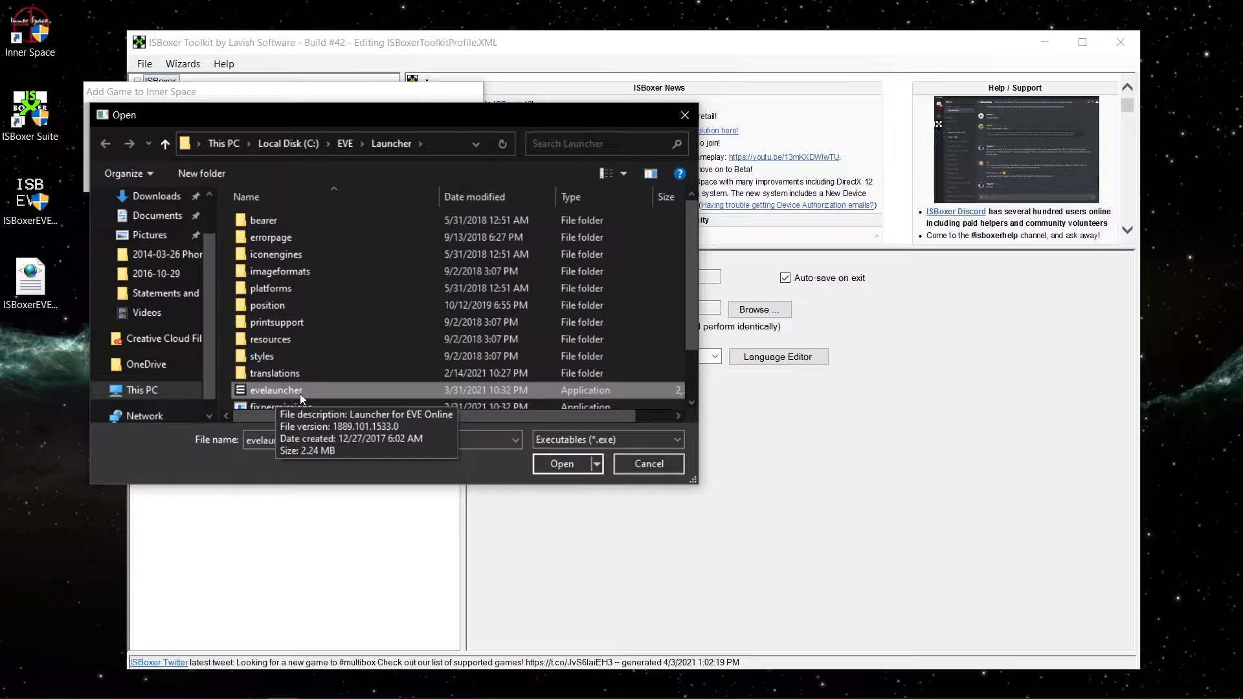
left_click(433, 144)
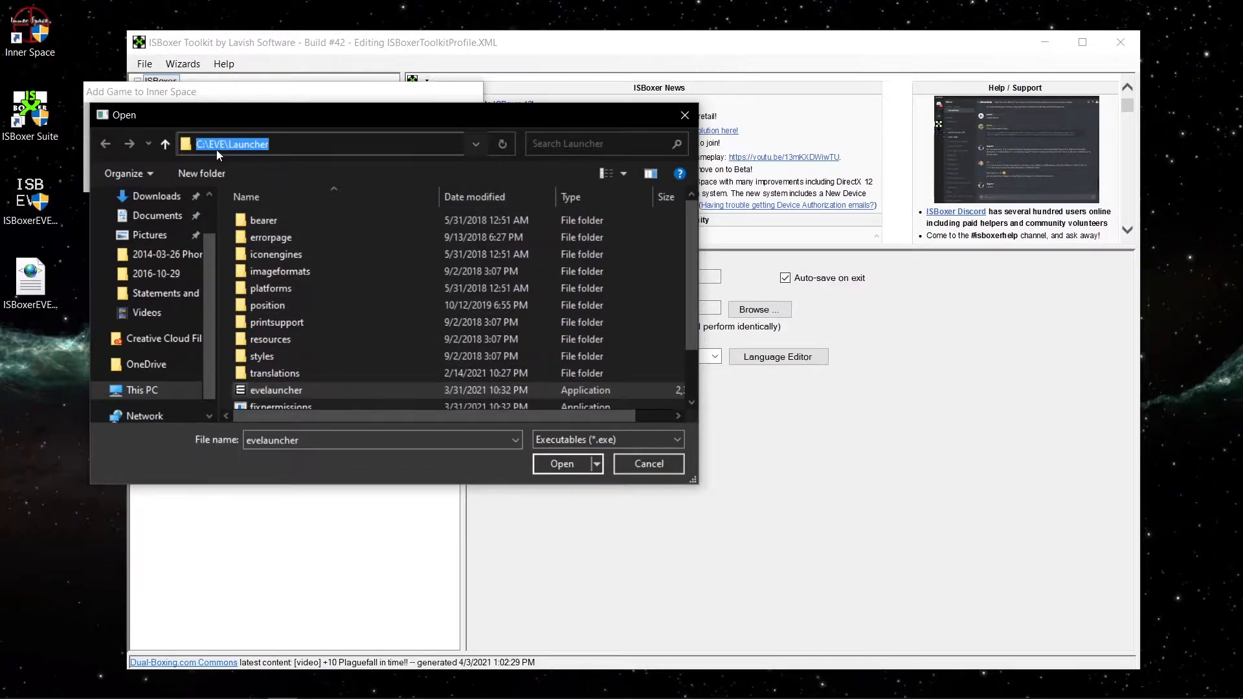
left_click(284, 393)
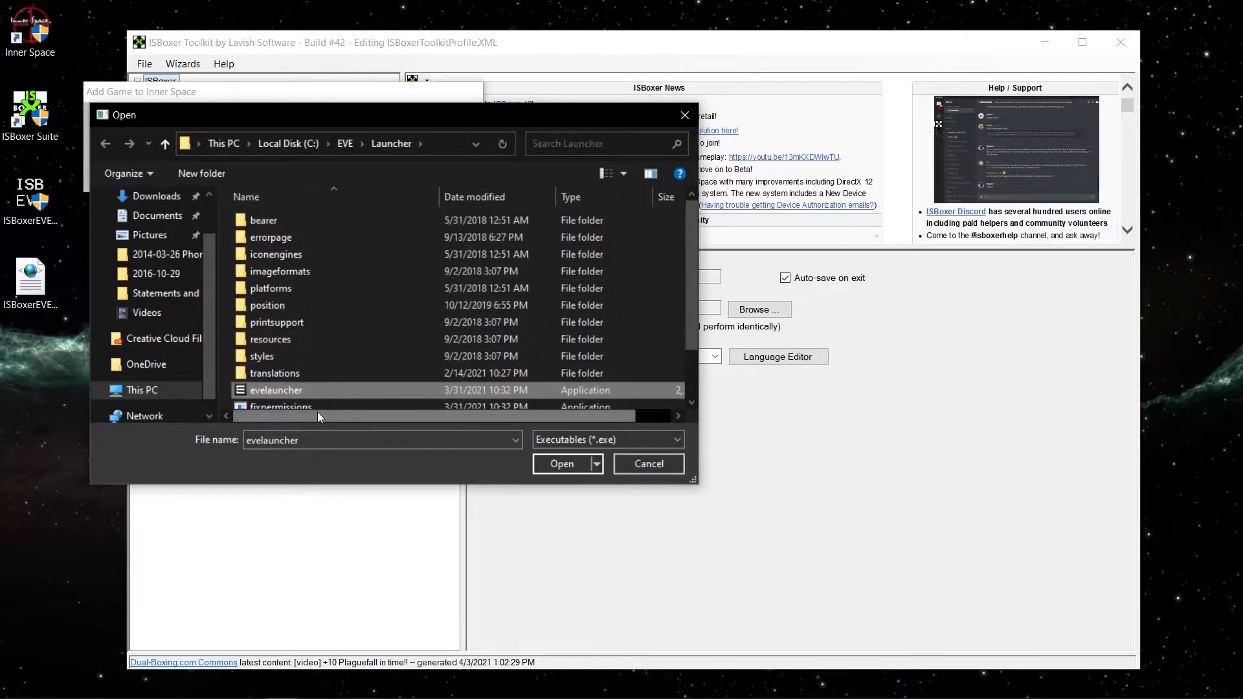
left_click(545, 463)
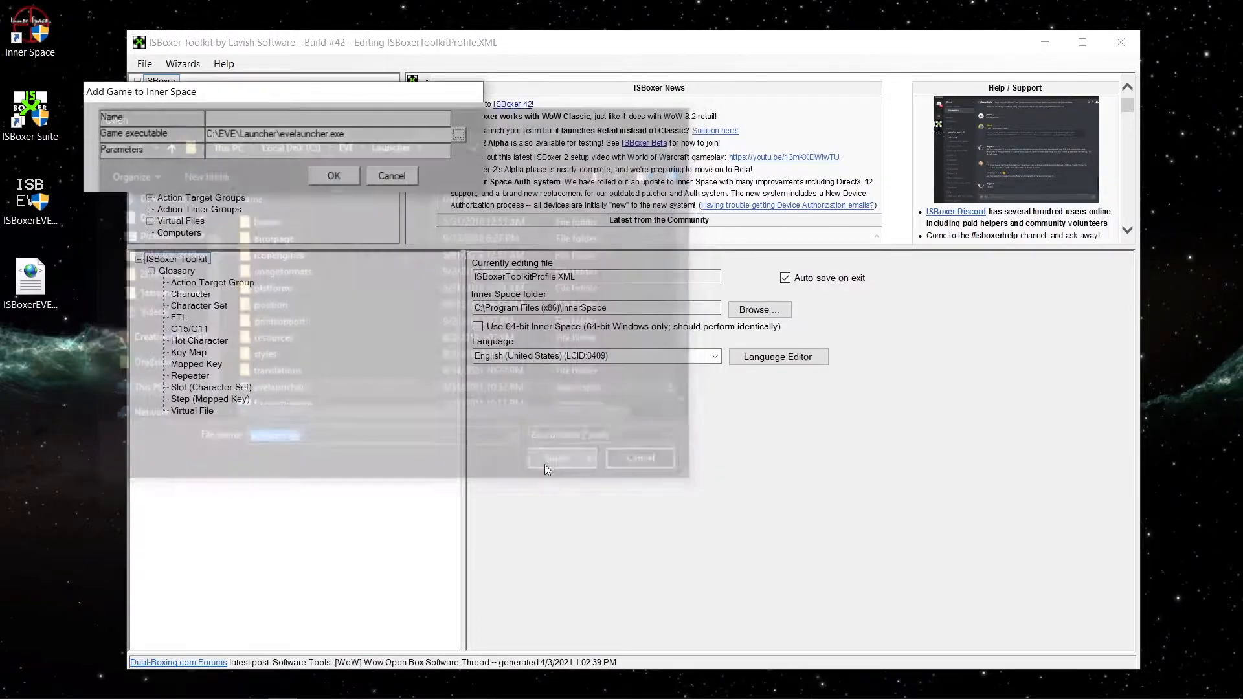
Name the new game EVE Launcher and confirm adding it to Inner Space.
left_click(246, 120)
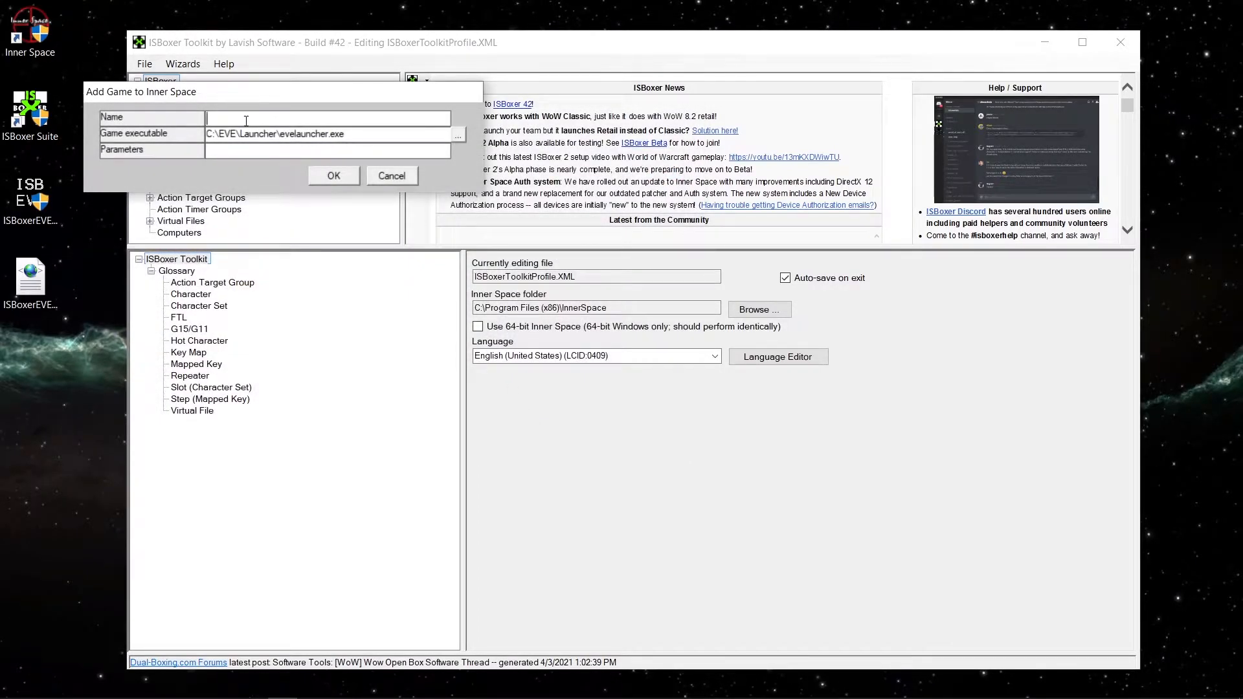
type("EVE Launcher")
left_click(348, 179)
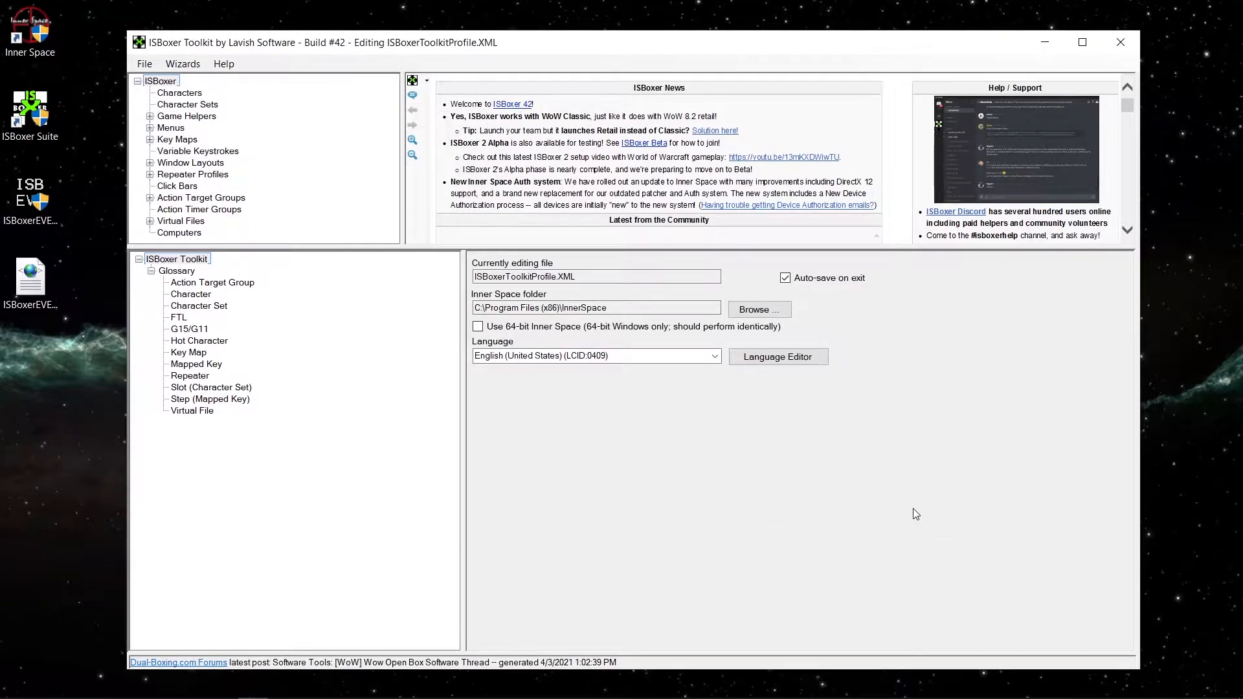
Create a new character in ISBoxer Toolkit and name it Lhowon.
right_click(174, 94)
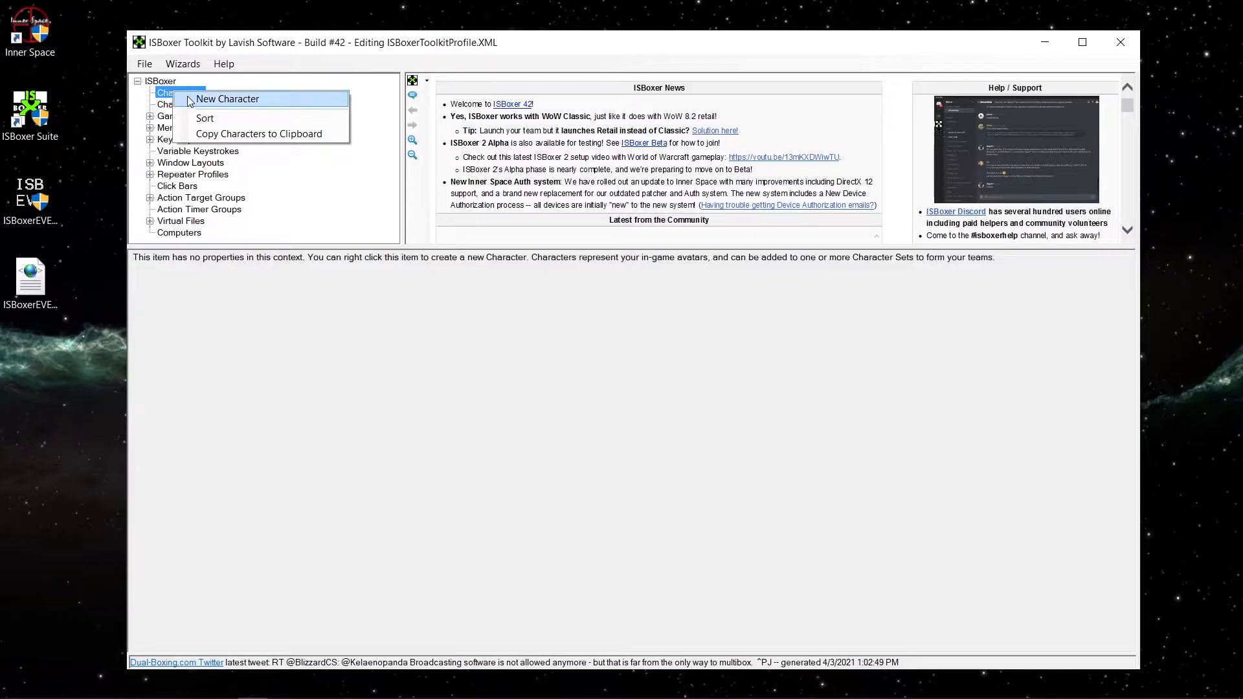
left_click(202, 101)
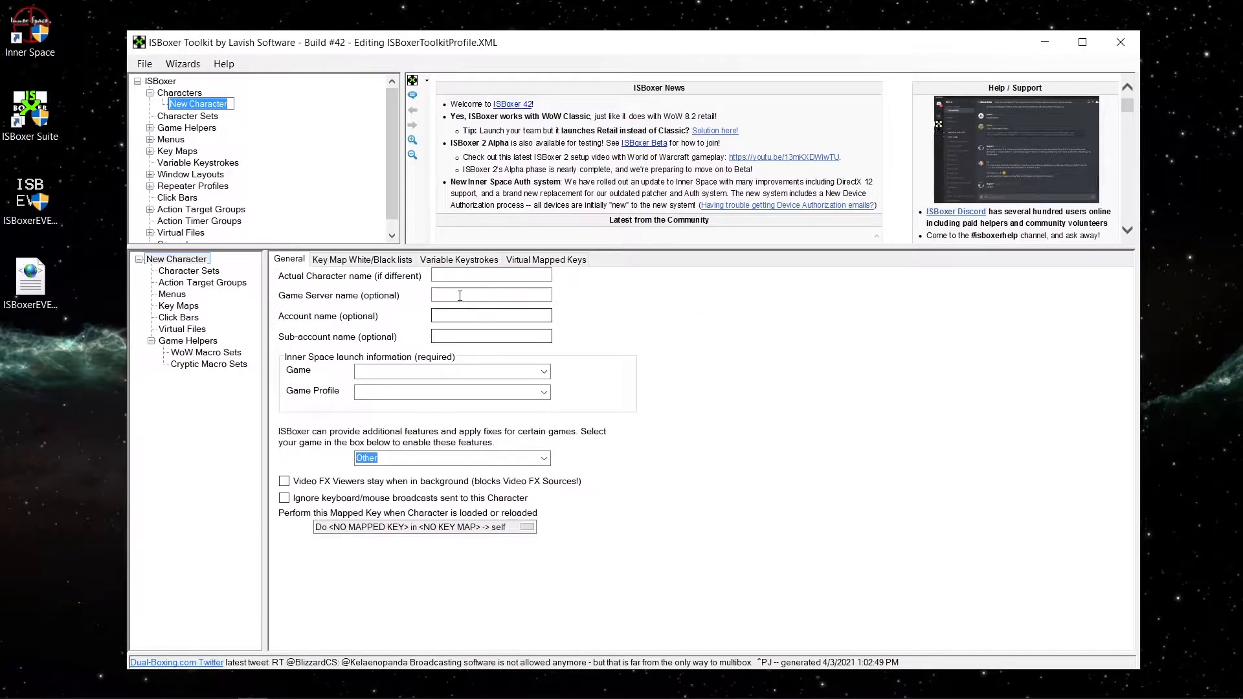
type("Lhowon")
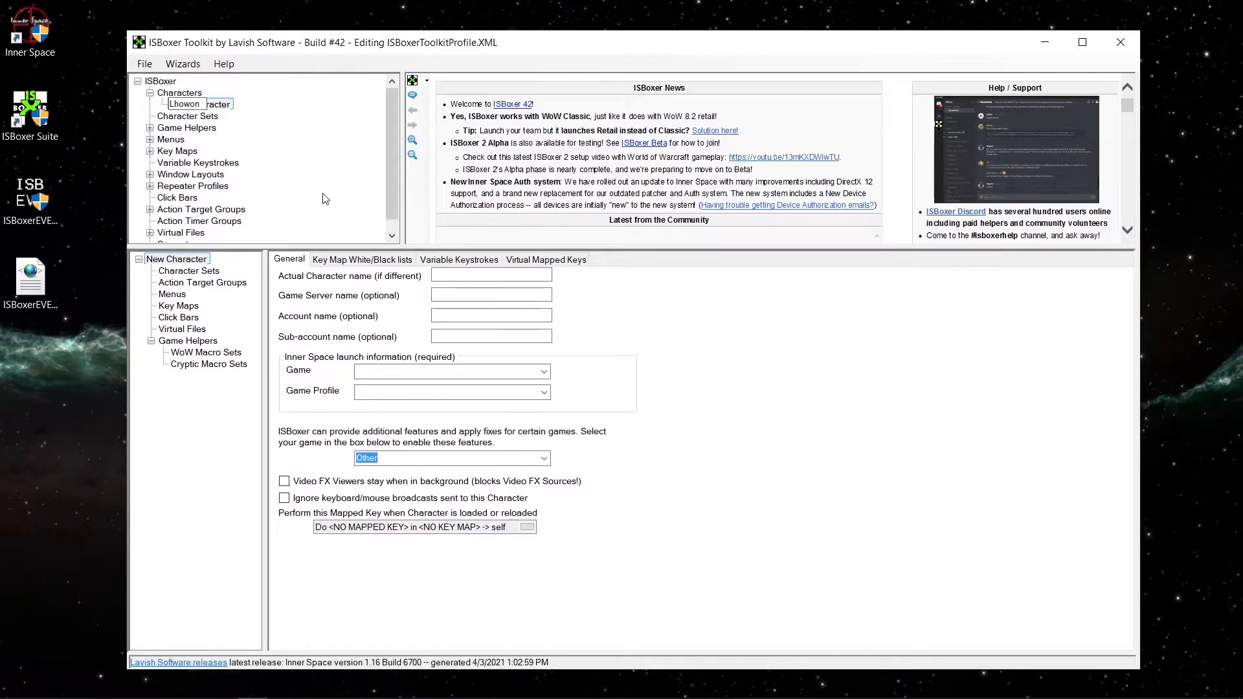
key("Return")
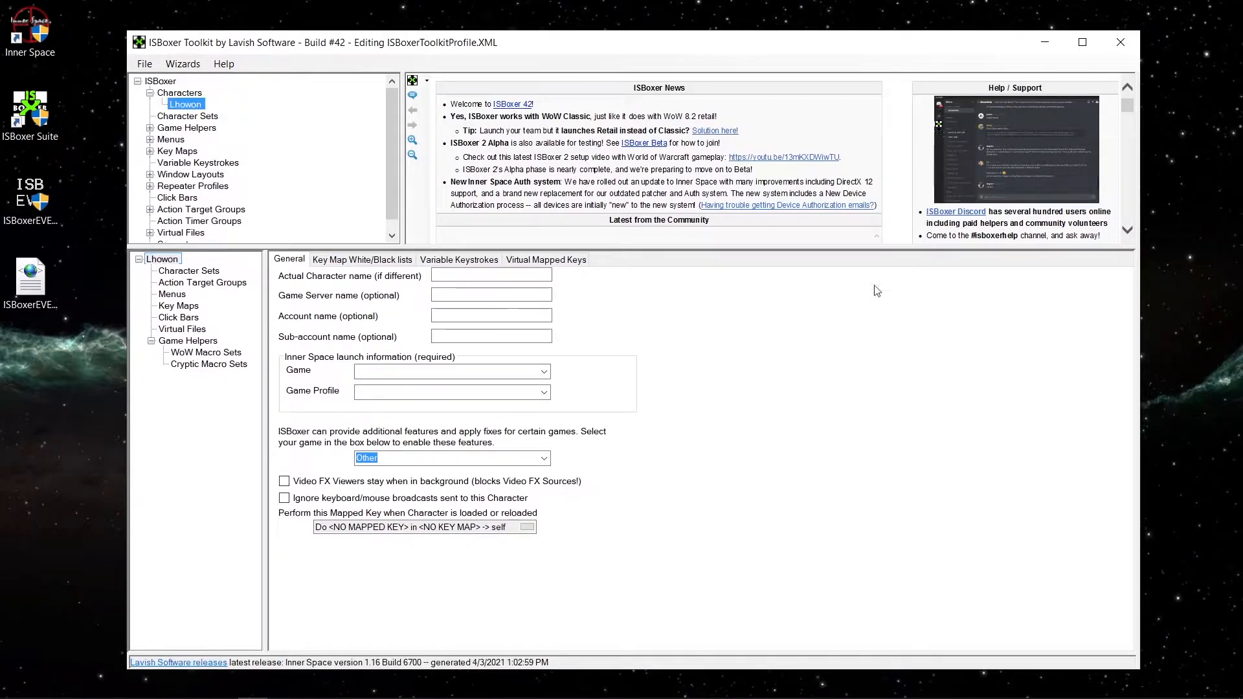
Set Lhowon's launch game to EVE Launcher and its additional-features game to EVE Online.
left_click(541, 371)
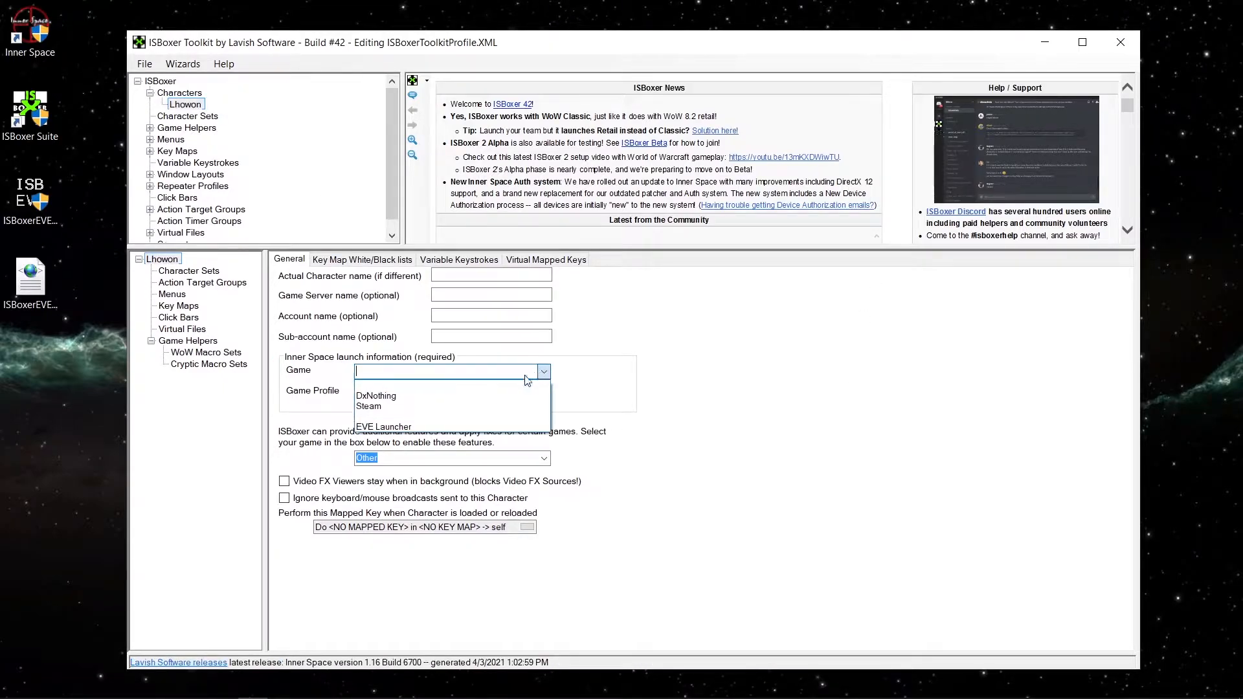
left_click(402, 428)
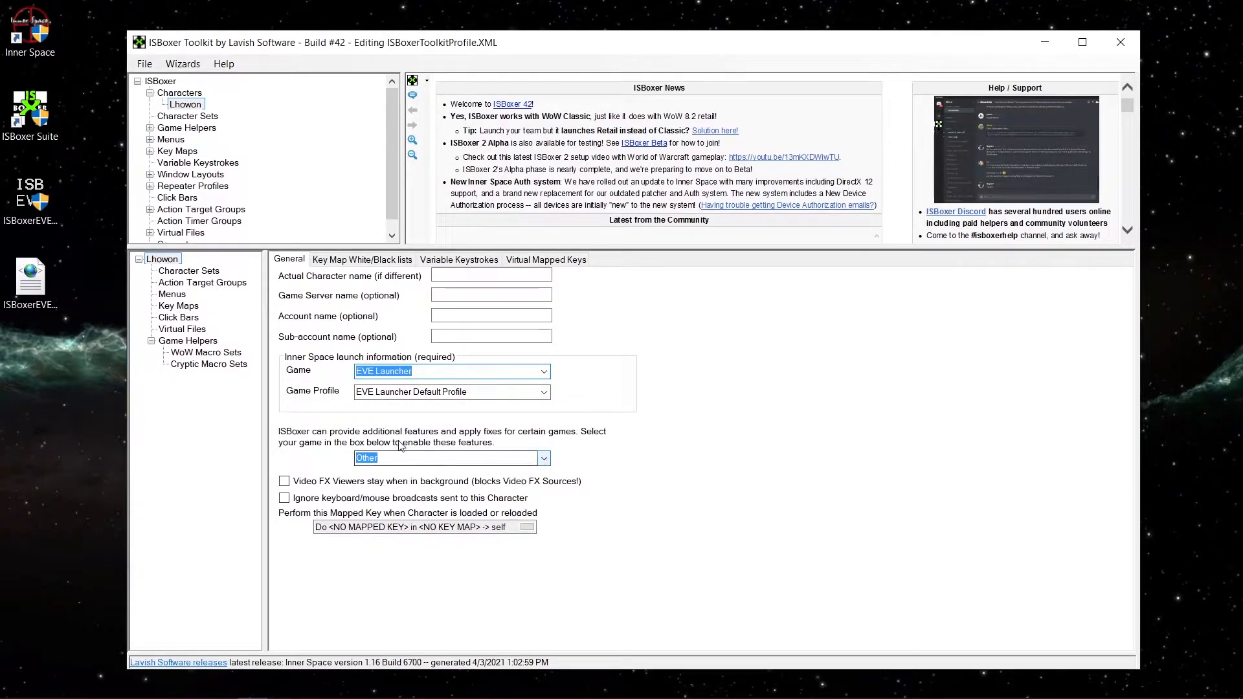
left_click(547, 461)
left_click_drag(541, 386, 536, 341)
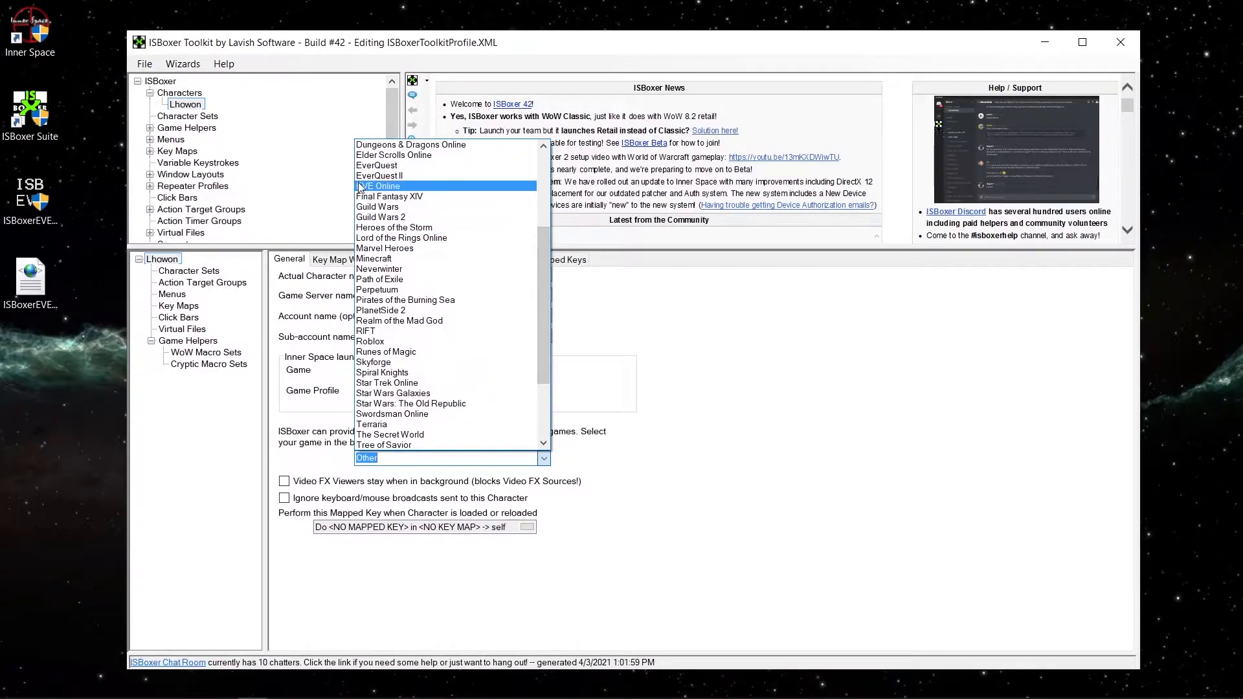
left_click(379, 188)
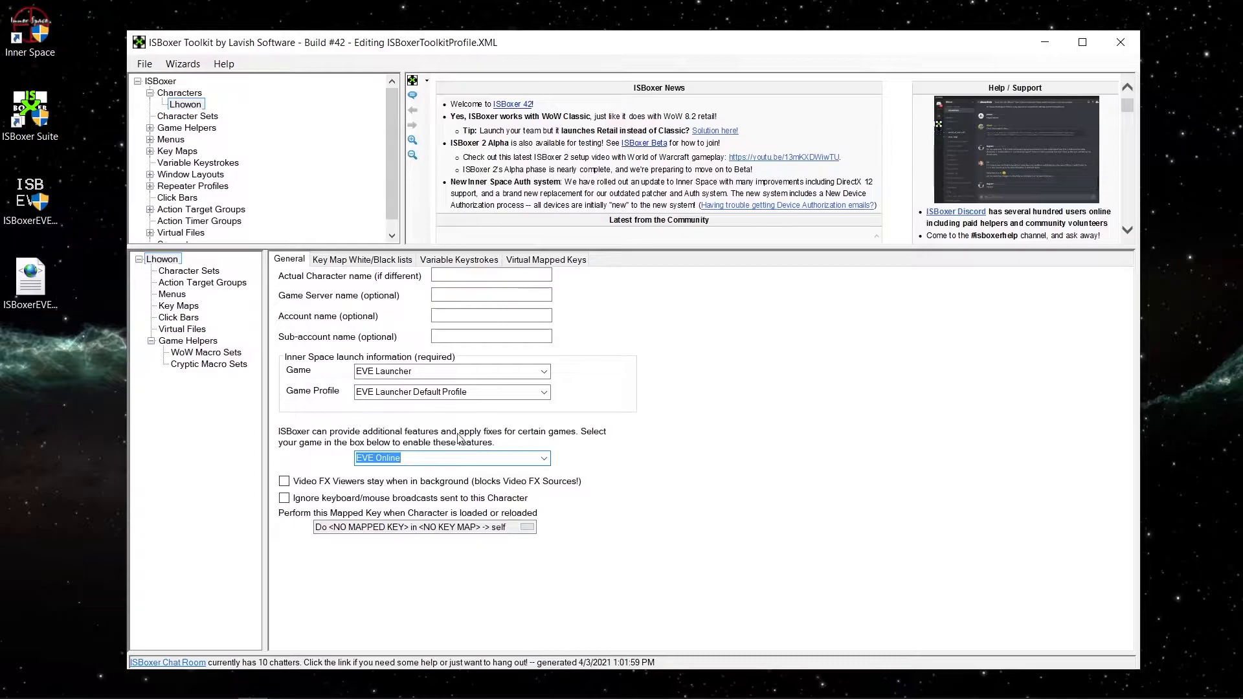
Create a second character under Characters and name it Cephalostrum.
left_click(179, 92)
right_click(179, 93)
left_click(210, 101)
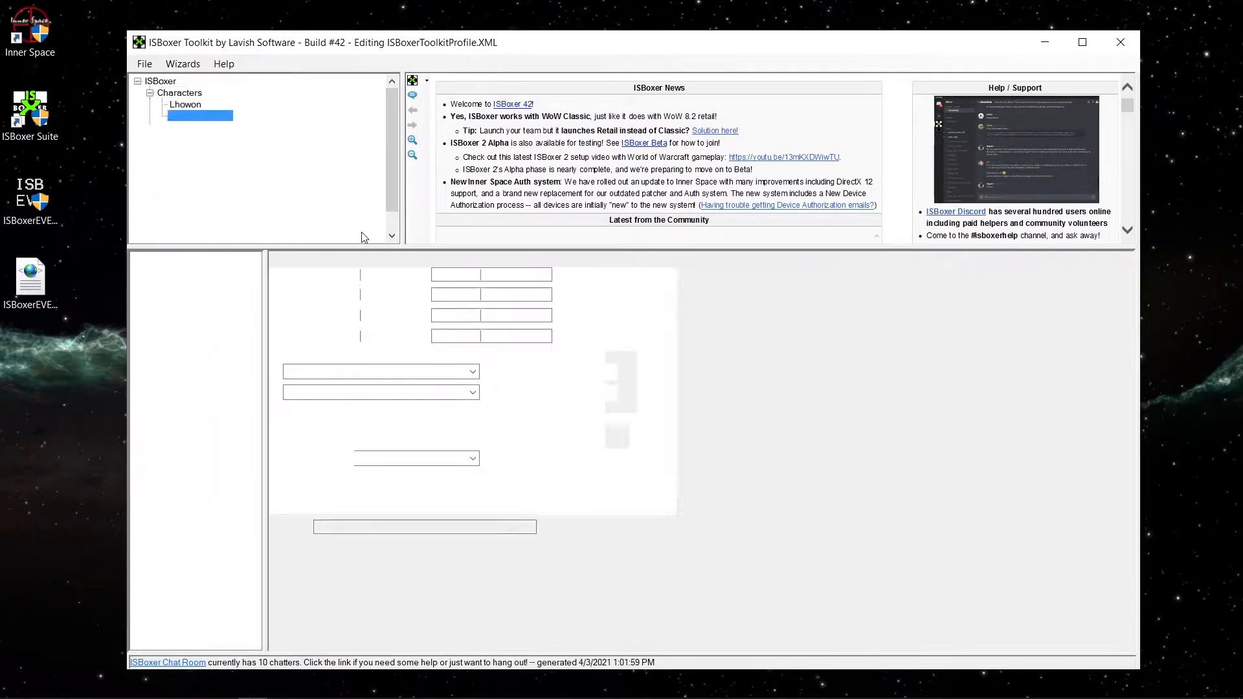
type("Cephla")
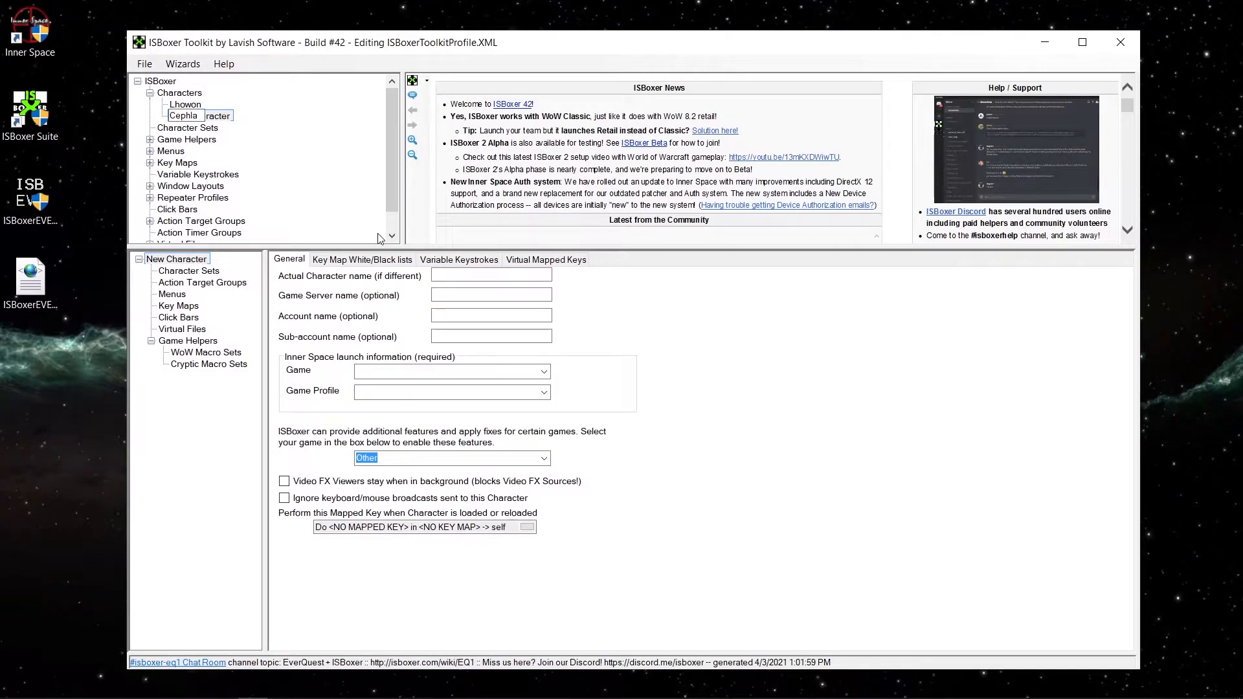
key("BackSpace")
key("BackSpace")
type("alostrum")
key("Return")
Set Cephalostrum's launch game to EVE Launcher and its additional-features game to EVE Online.
left_click(543, 371)
left_click(392, 427)
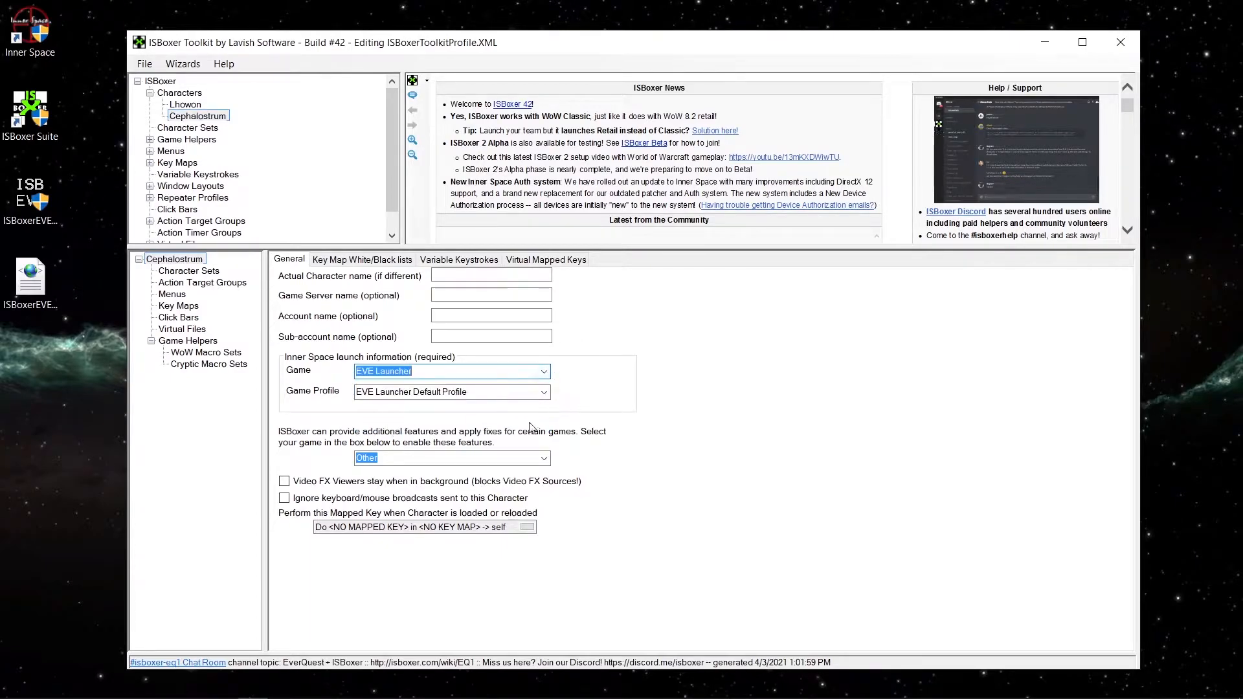
left_click(544, 459)
left_click_drag(544, 380, 536, 331)
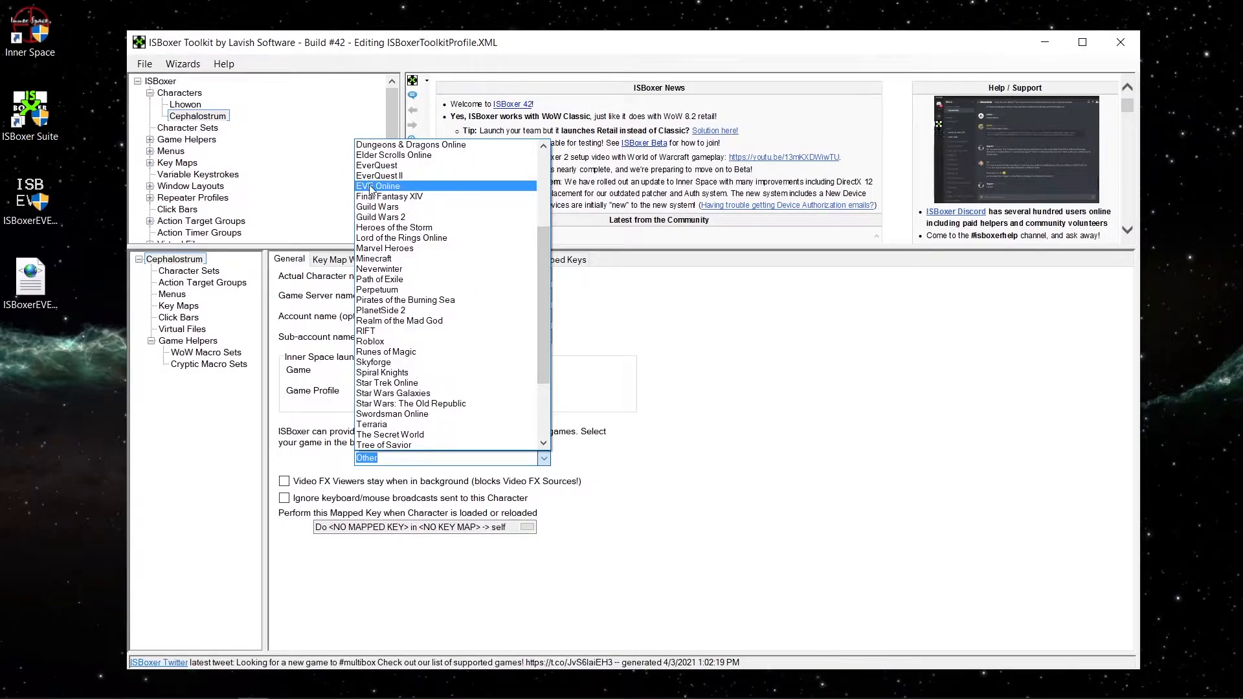
left_click(371, 187)
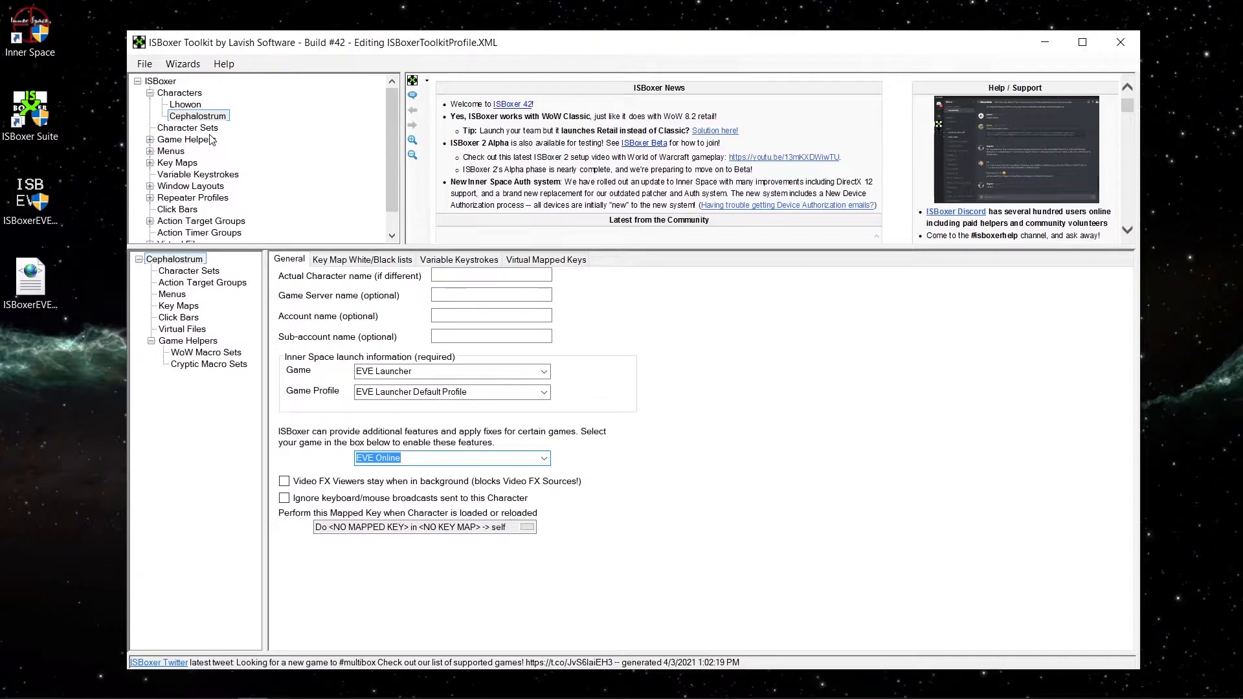
Start the Quick Setup Wizard and choose EVE Online as the game to set up.
left_click(188, 131)
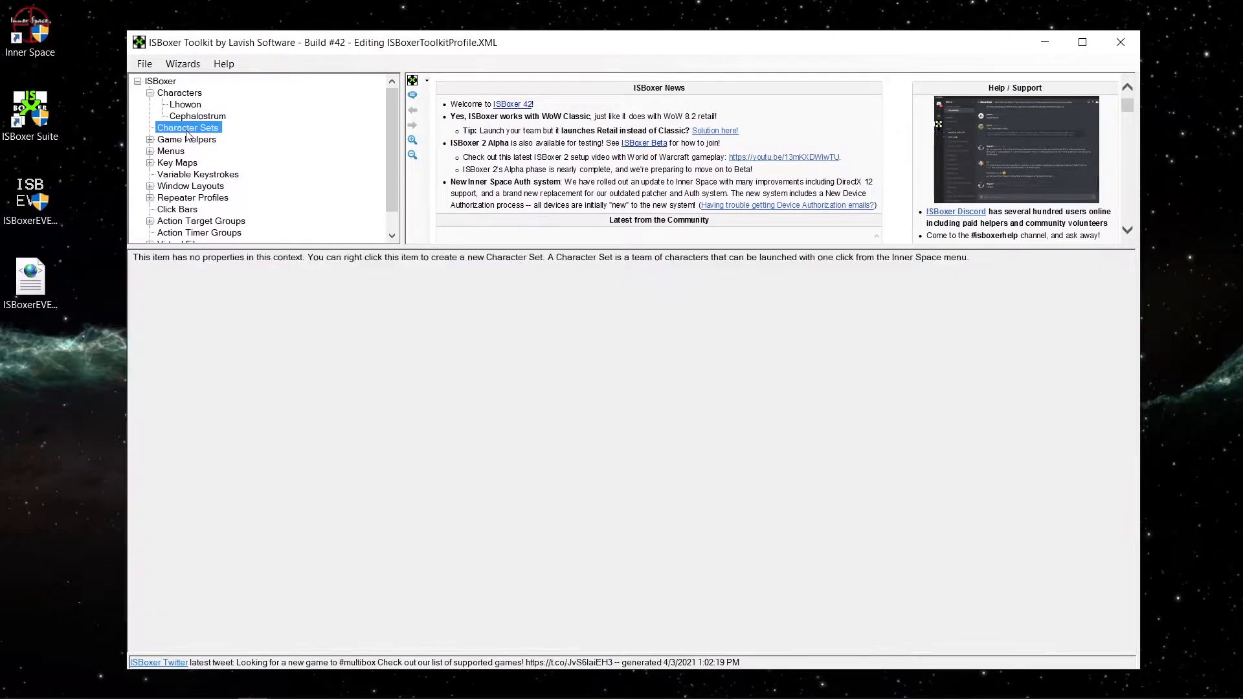
left_click(194, 68)
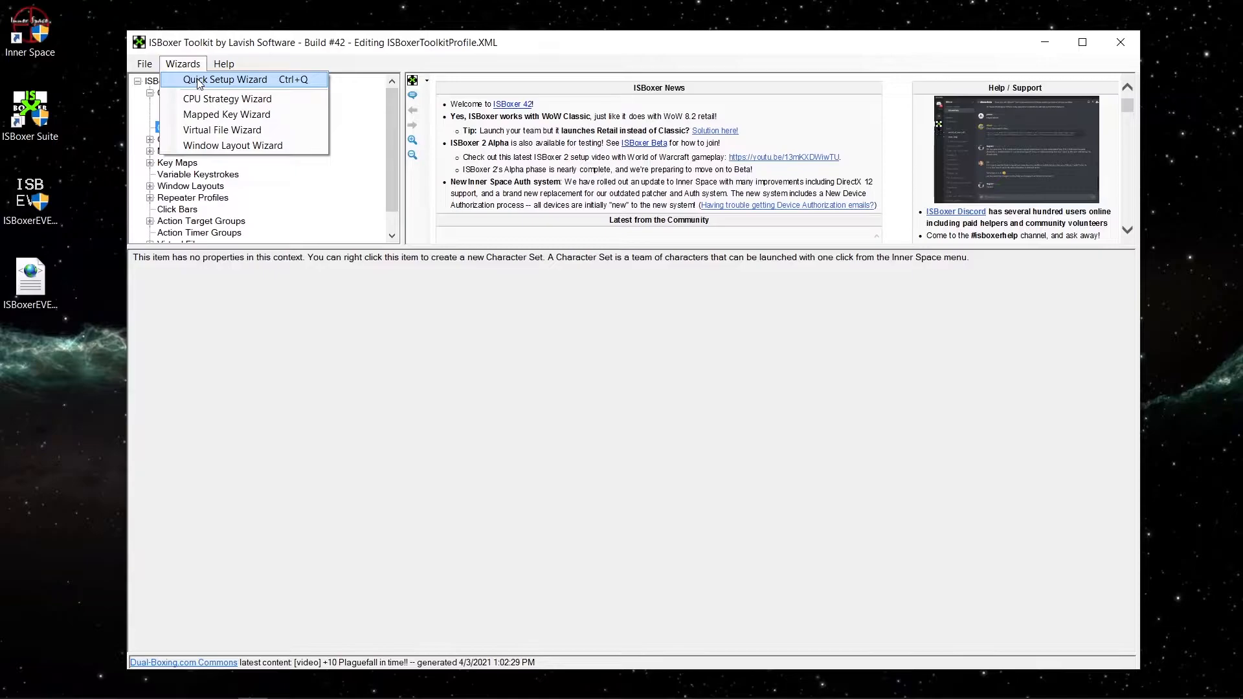
left_click(198, 81)
left_click(692, 355)
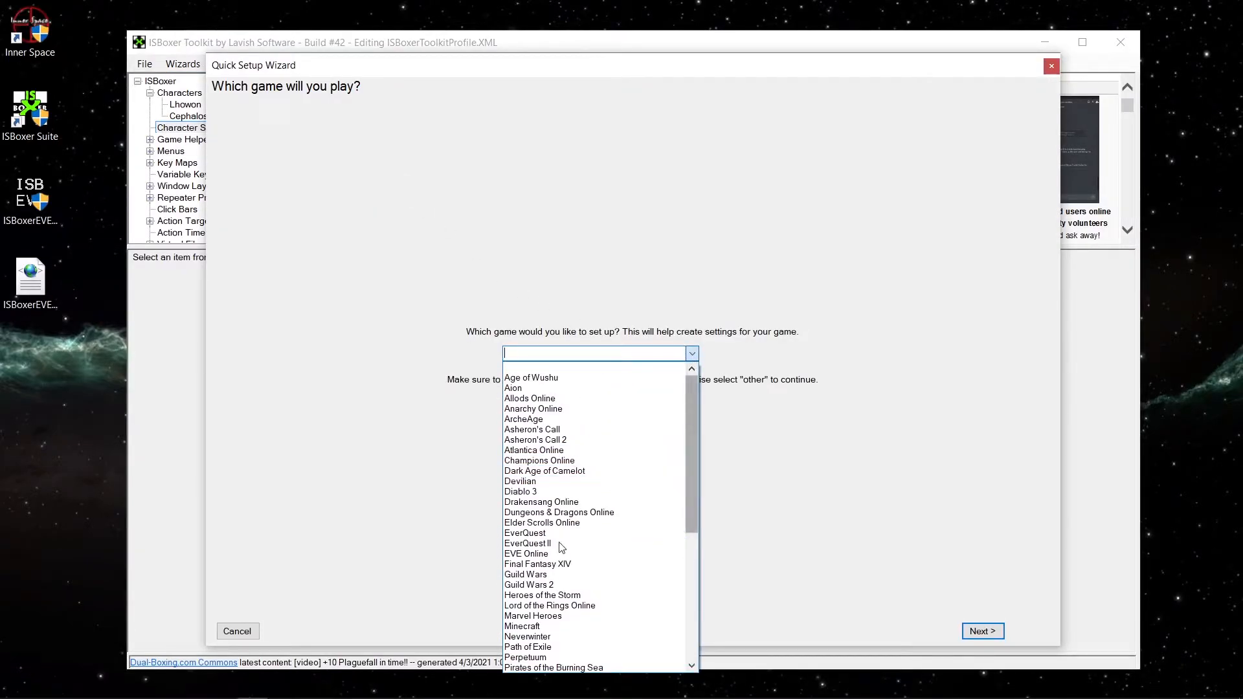
left_click(570, 554)
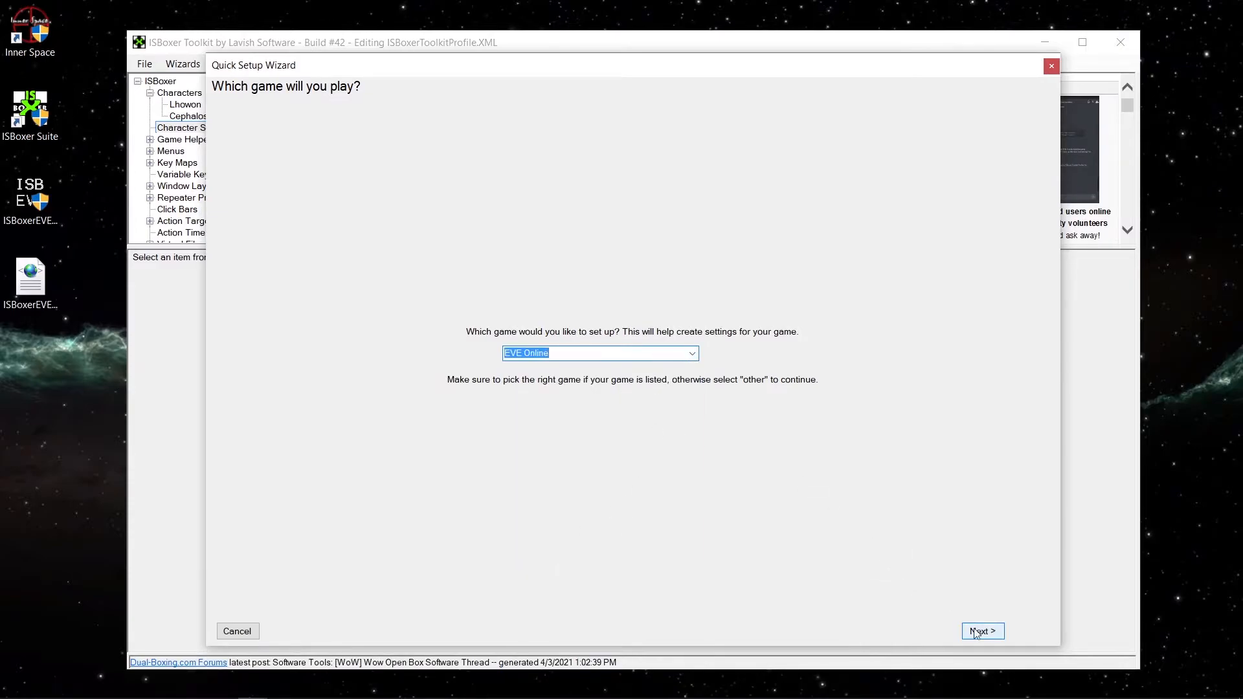
left_click(997, 632)
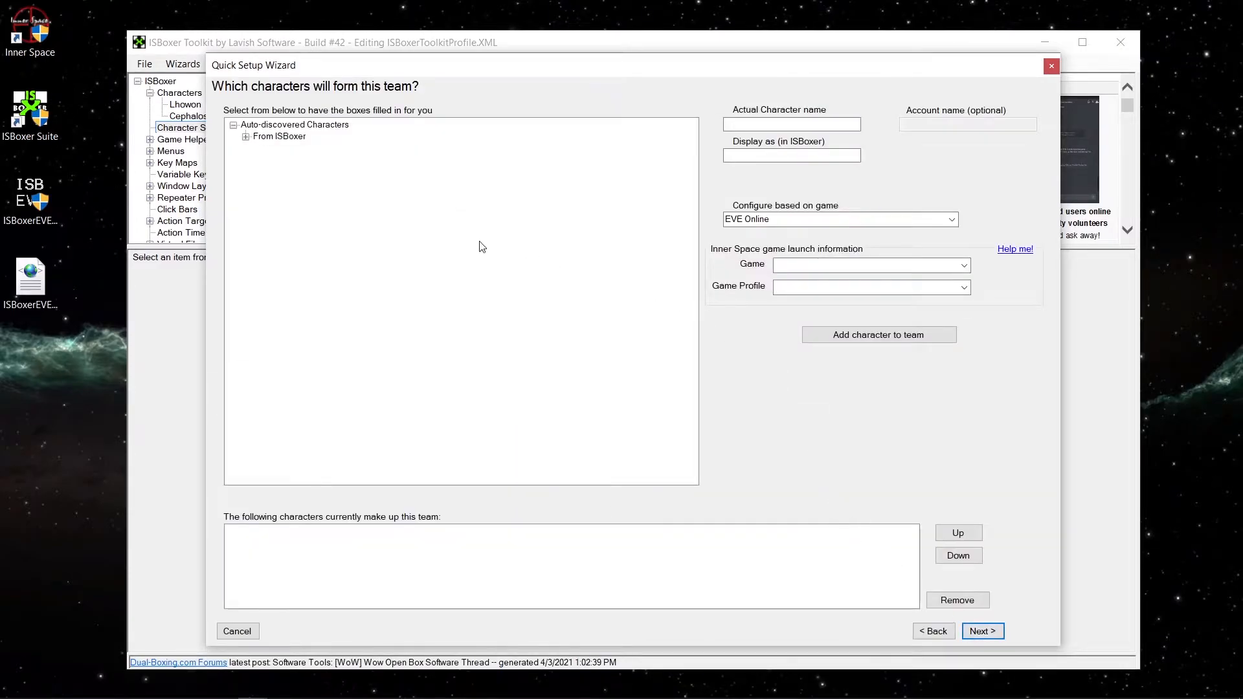
Add Lhowon and Cephalostrum to the team in that order and name the team Test Team.
left_click(246, 137)
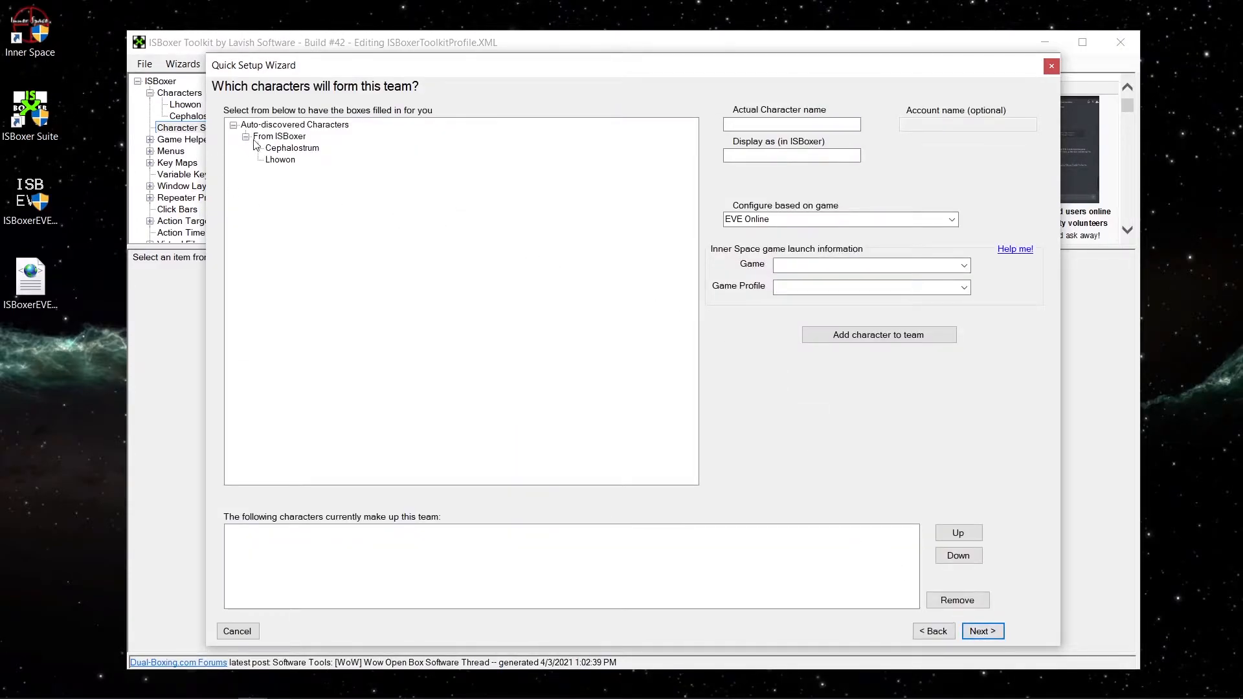
double_click(284, 161)
double_click(299, 149)
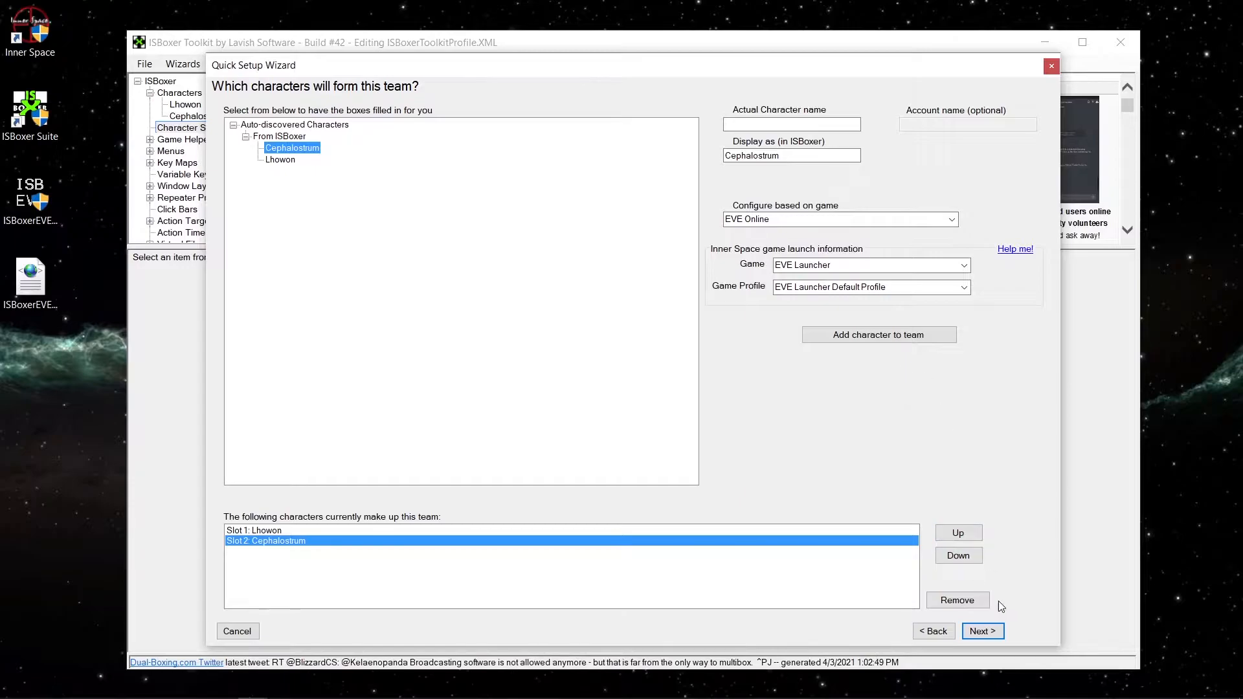
left_click(992, 632)
type("Test Team")
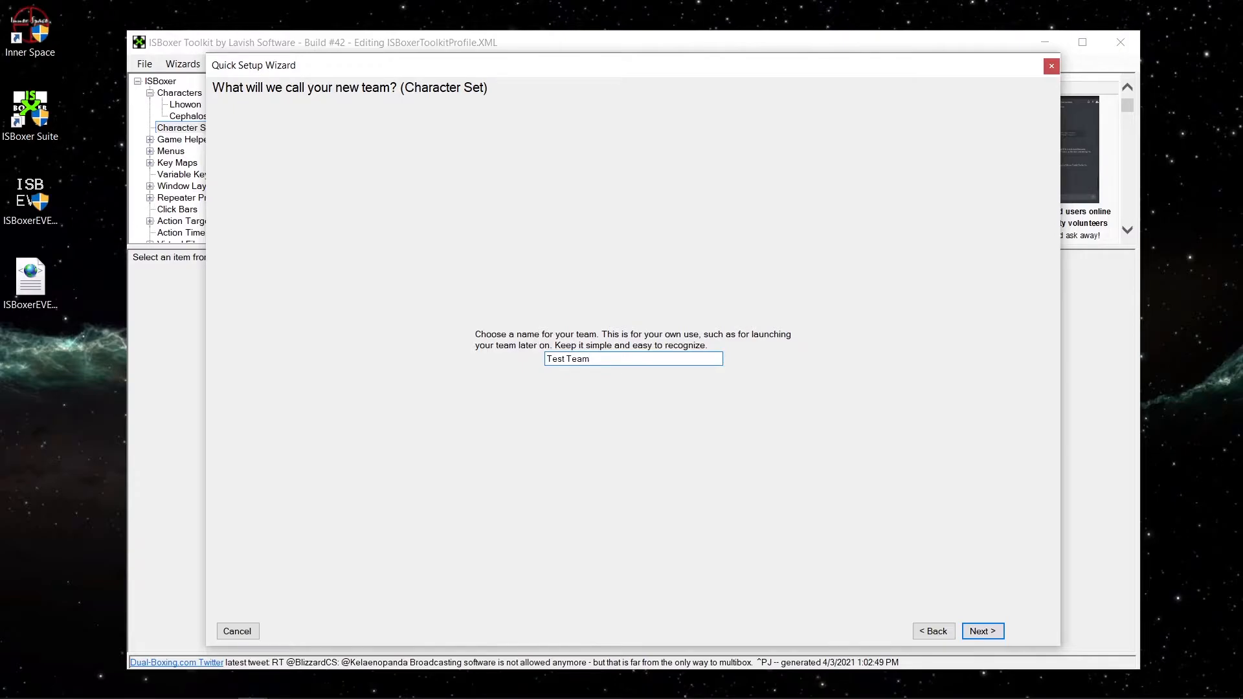
left_click(990, 633)
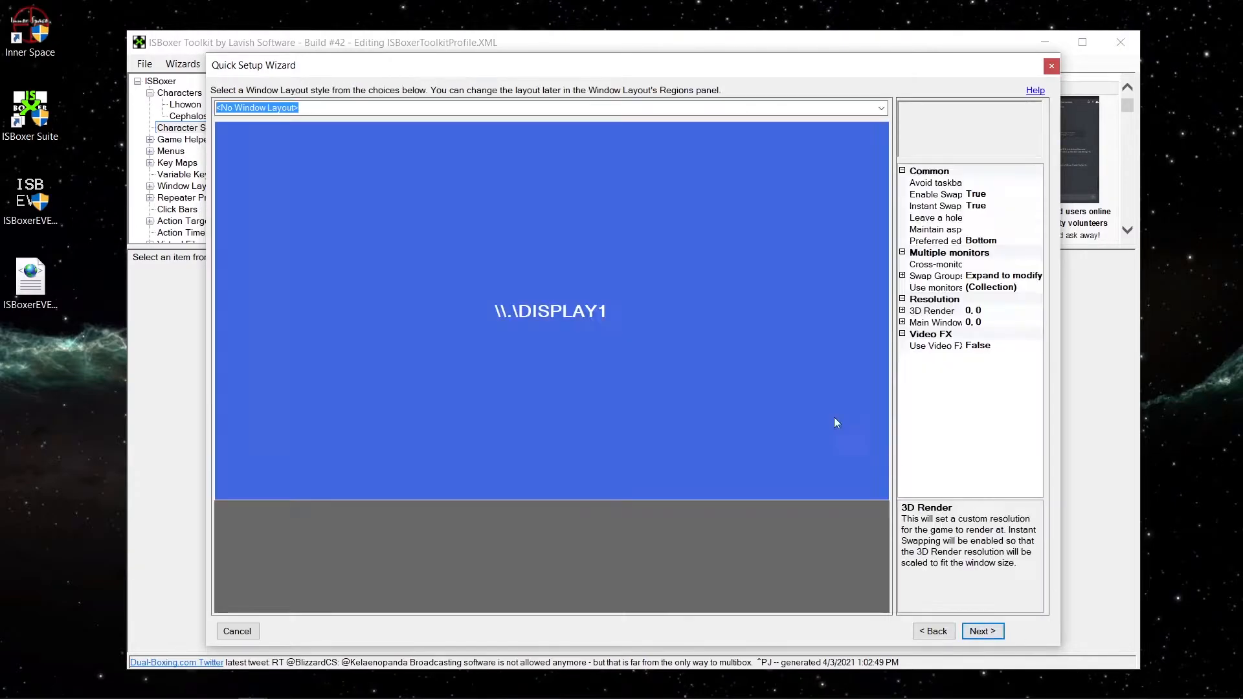
Choose the window layout "Stacked full screen on \\.\DISPLAY1 (No Swapping,Avoid Taskbar)" for the team.
left_click(882, 108)
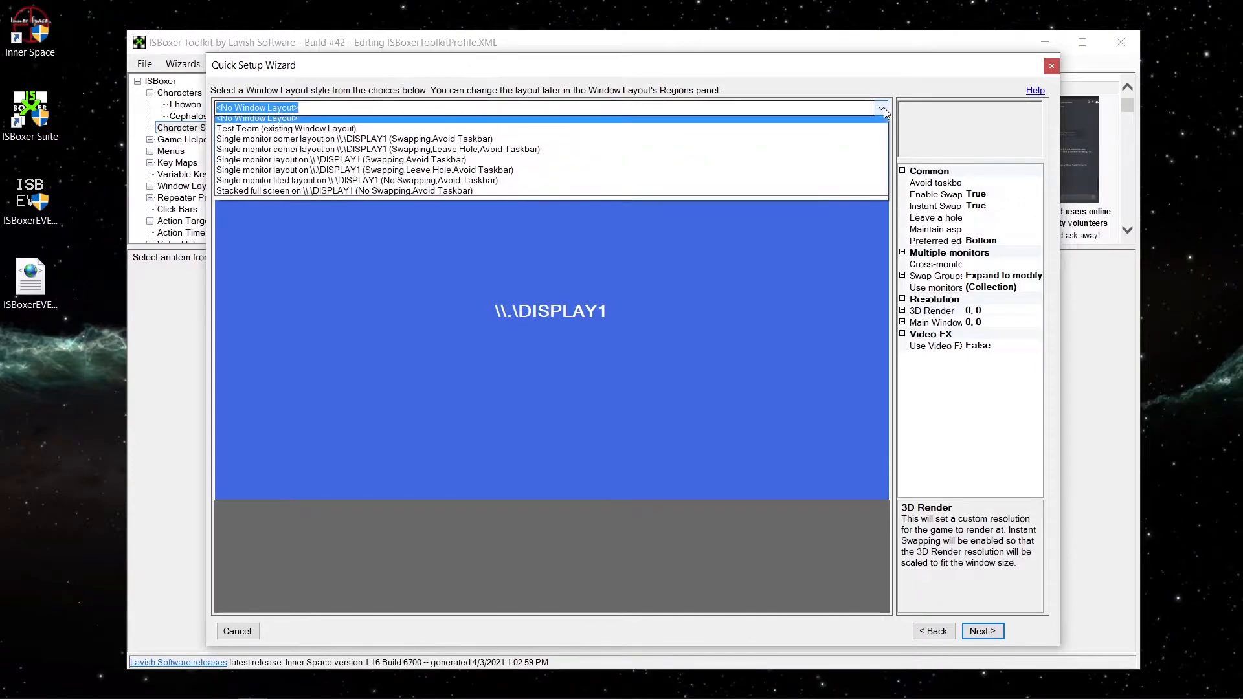
left_click(442, 197)
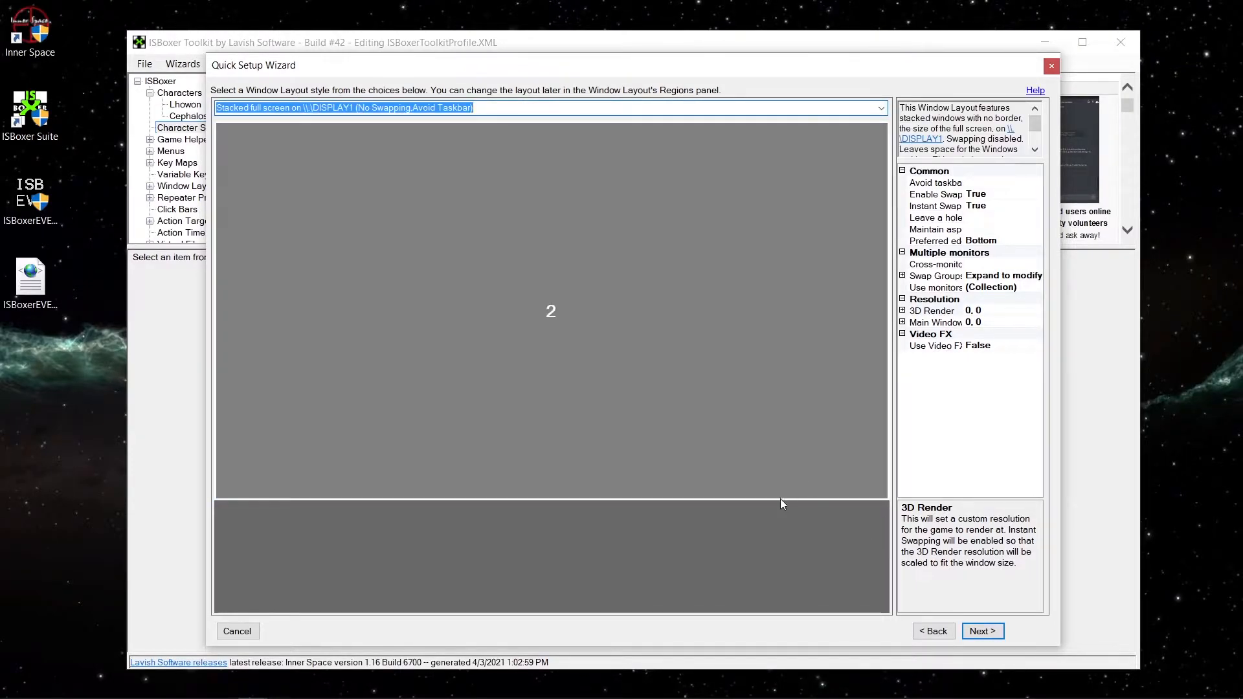
left_click(993, 633)
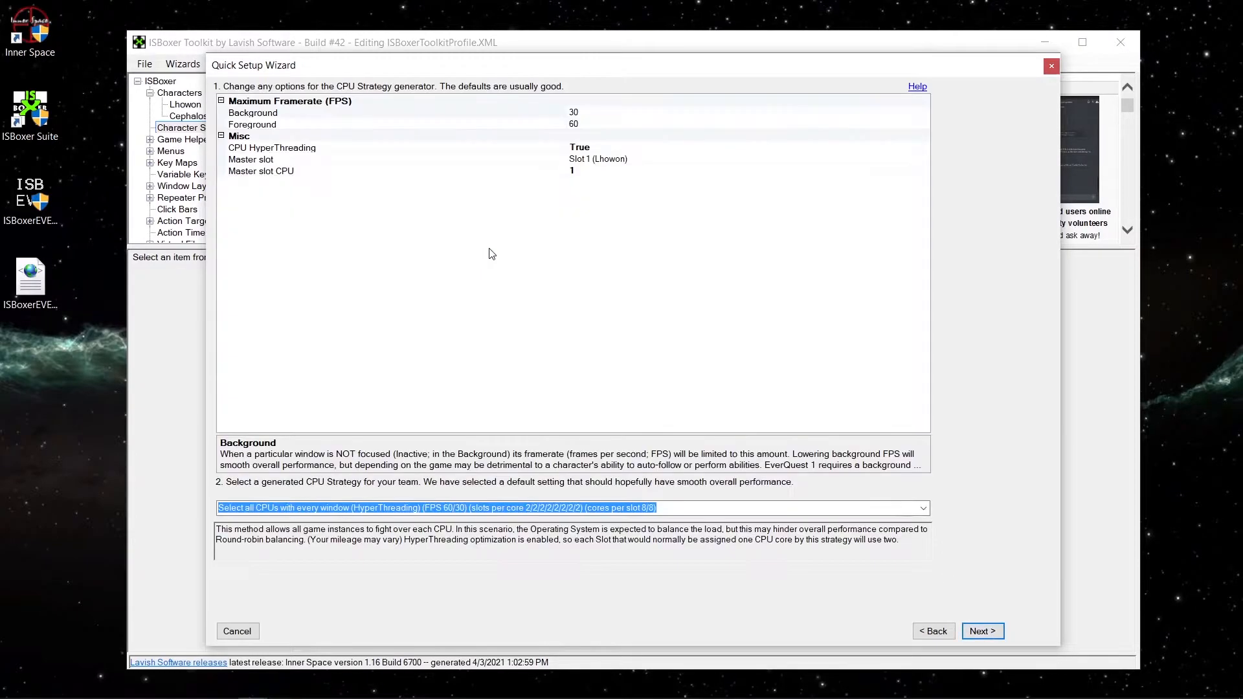
Choose the CPU strategy that selects all CPUs with every window (HyperThreading, FPS 60/30, cores per slot 8/8).
left_click(923, 510)
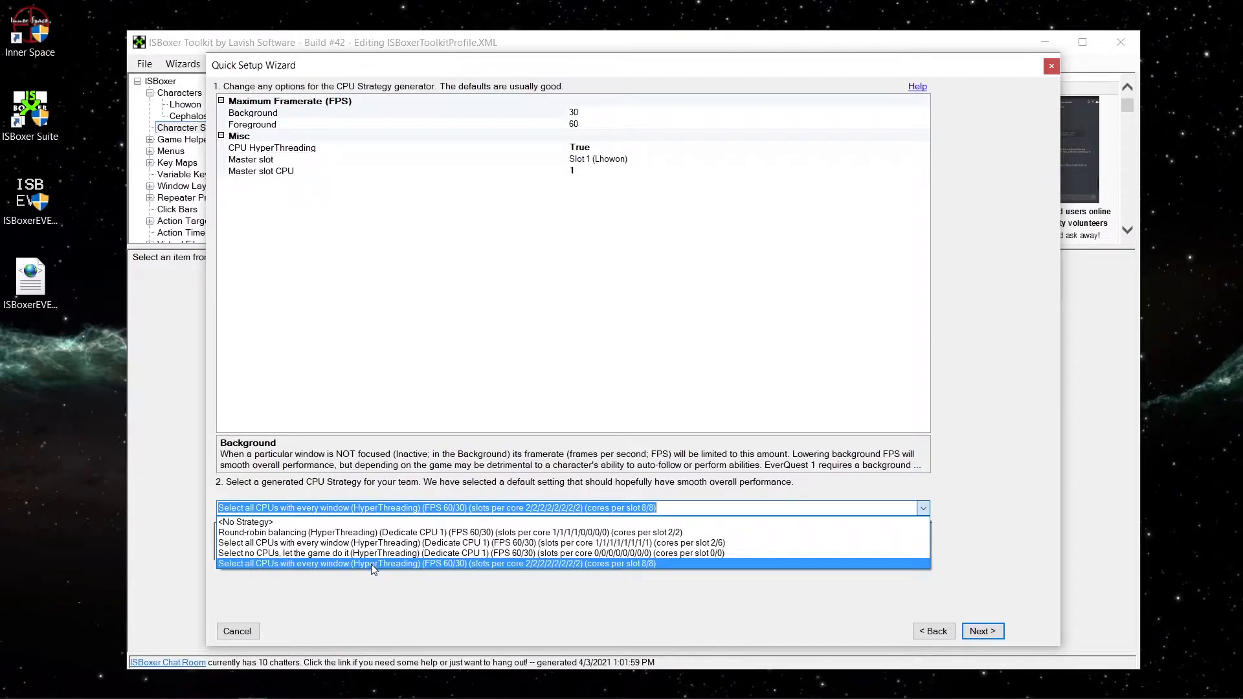
left_click(406, 565)
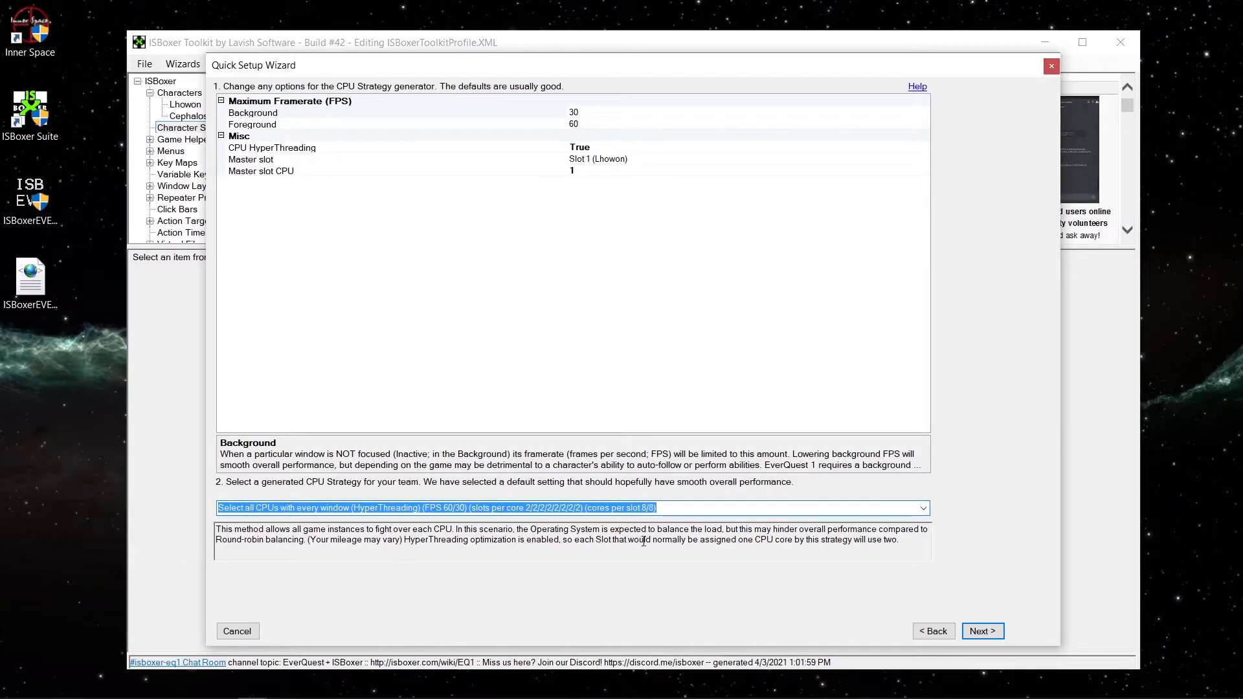
left_click(995, 633)
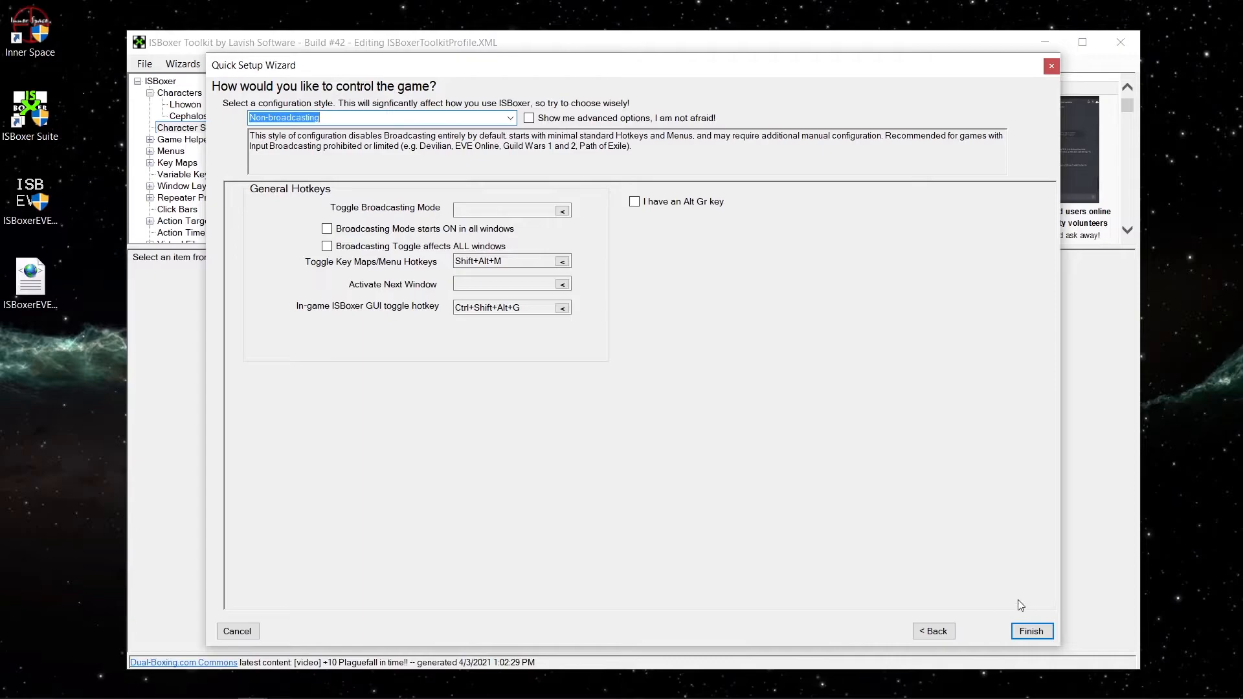
Finish the wizard with the Non-broadcasting configuration style, replacing the existing Test Team window layout.
left_click(1034, 633)
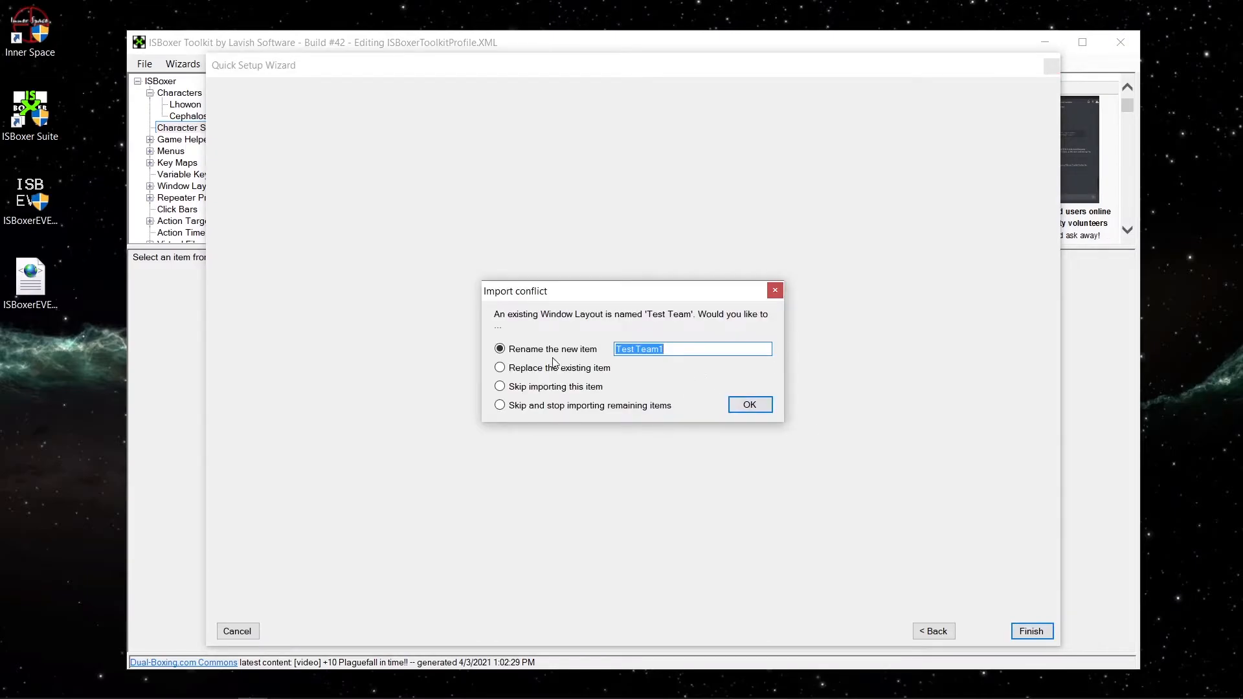
left_click(560, 368)
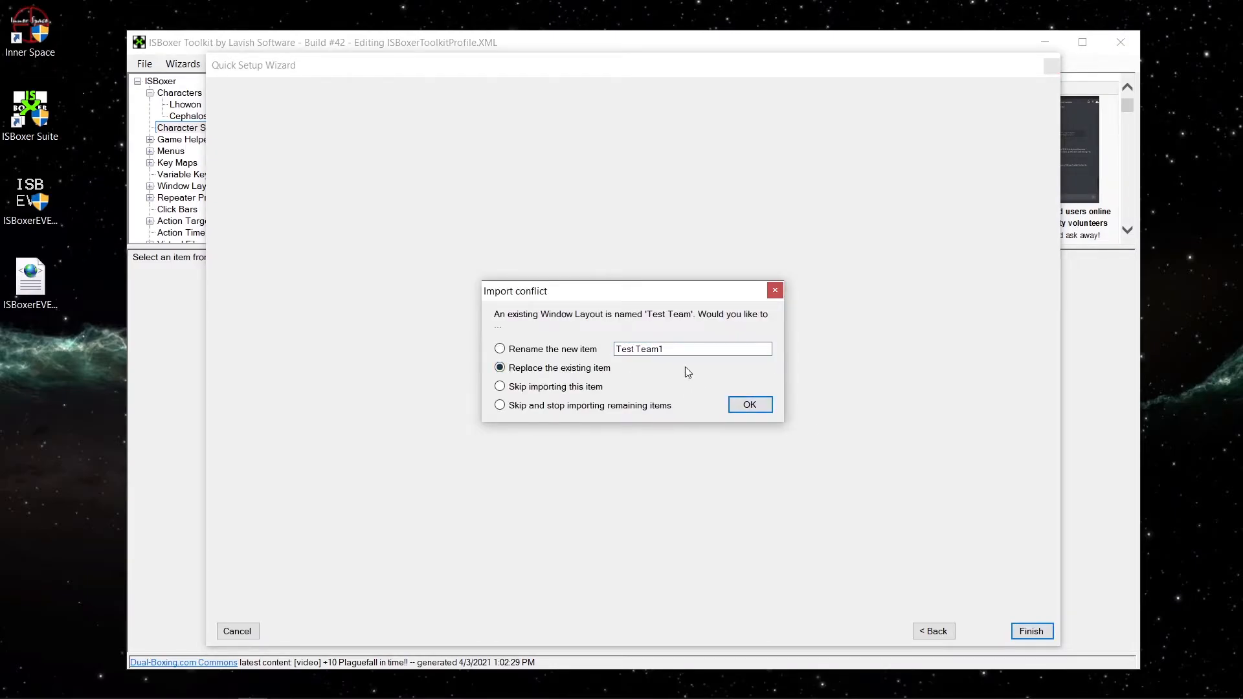
left_click(749, 405)
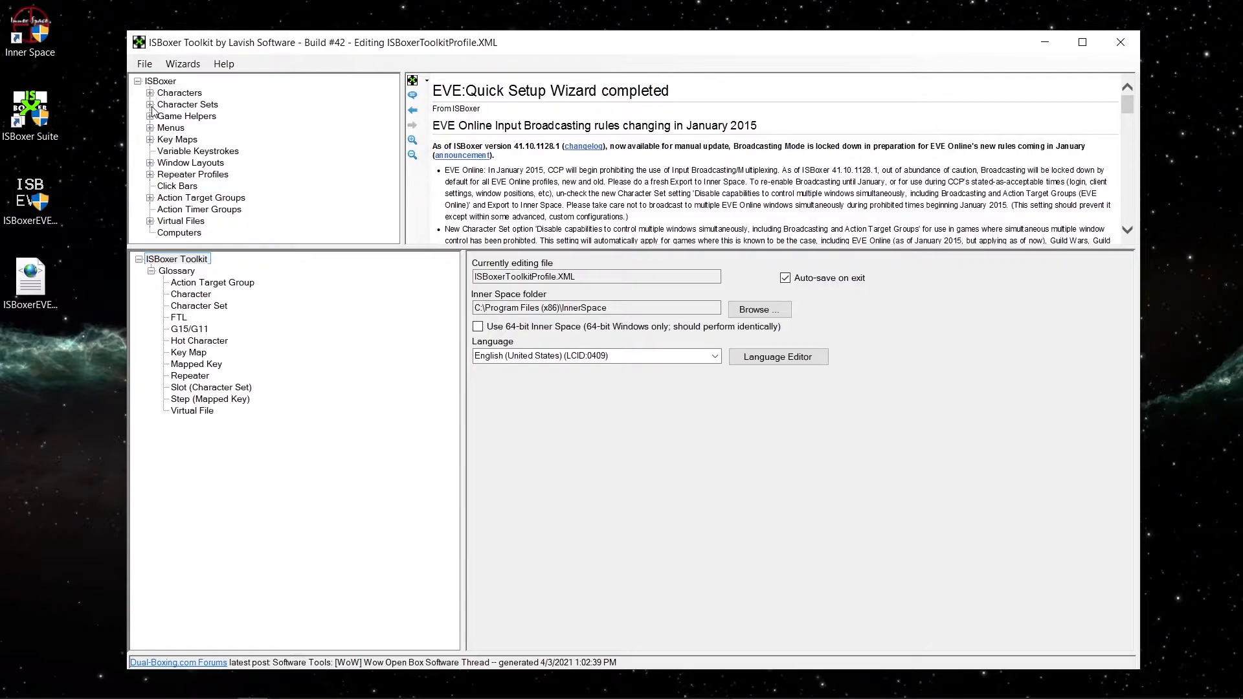
Expand the Character Sets branch and export the whole configuration to Inner Space.
left_click(150, 105)
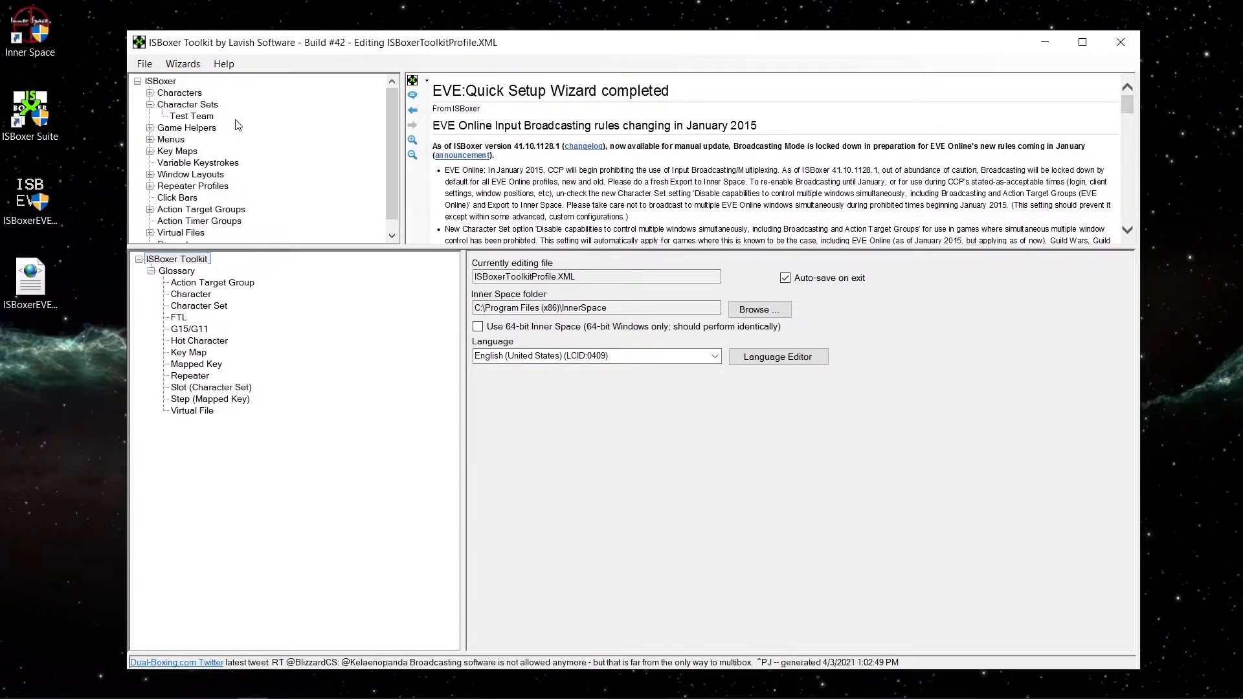
left_click(154, 66)
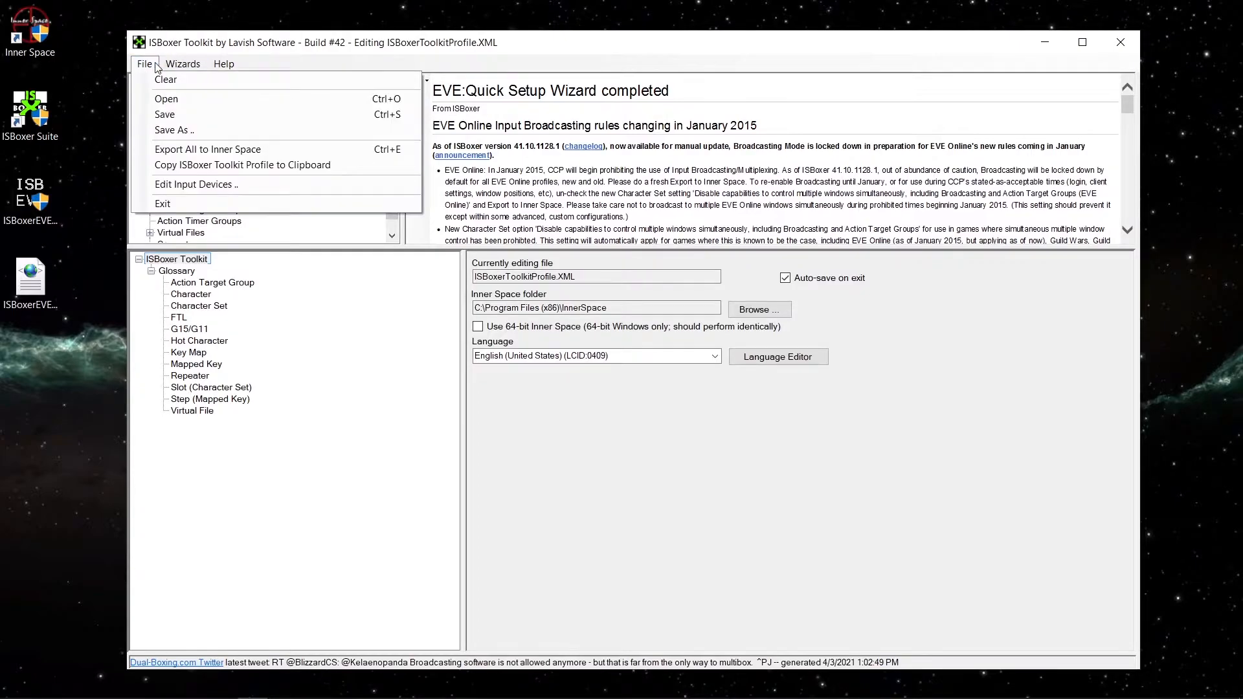
left_click(189, 152)
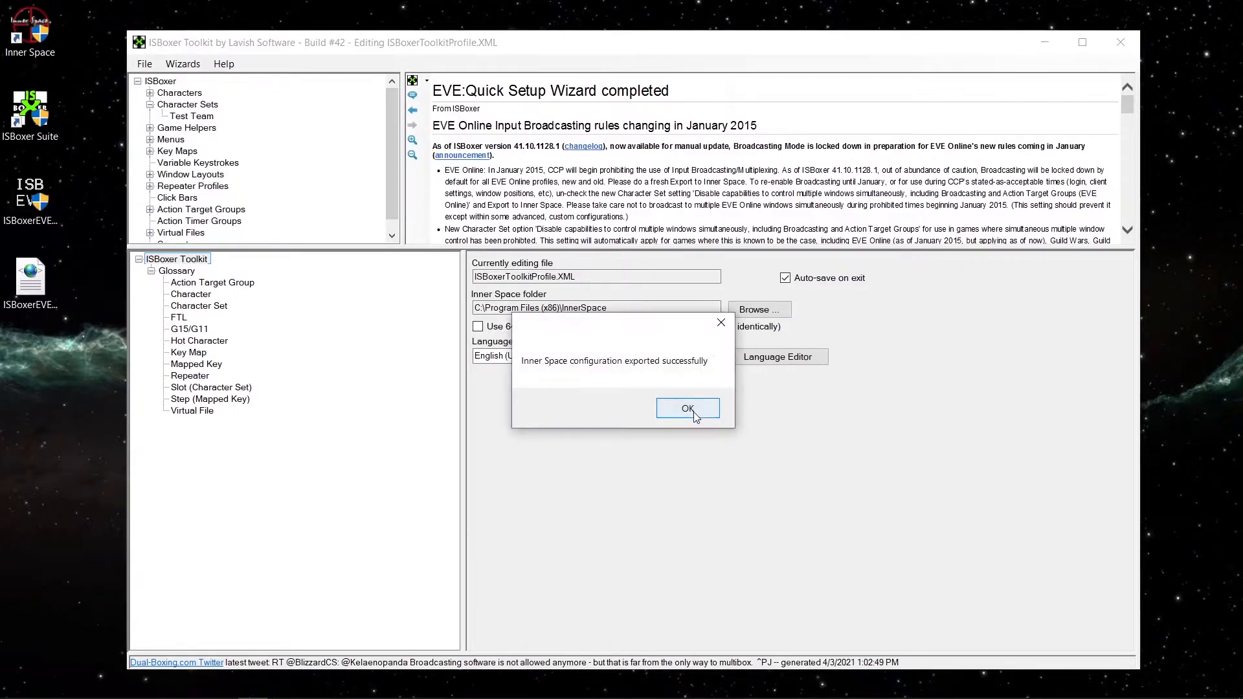
left_click(687, 409)
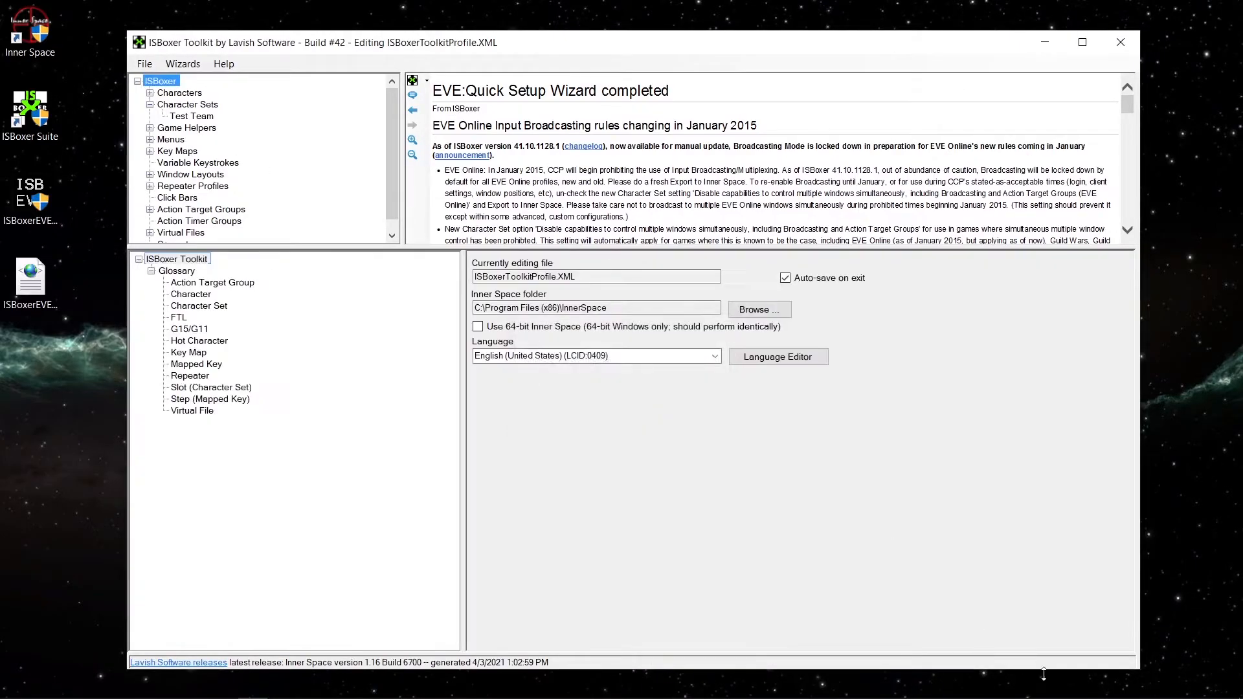
Launch the Test Team character set from Inner Space.
left_click(1083, 686)
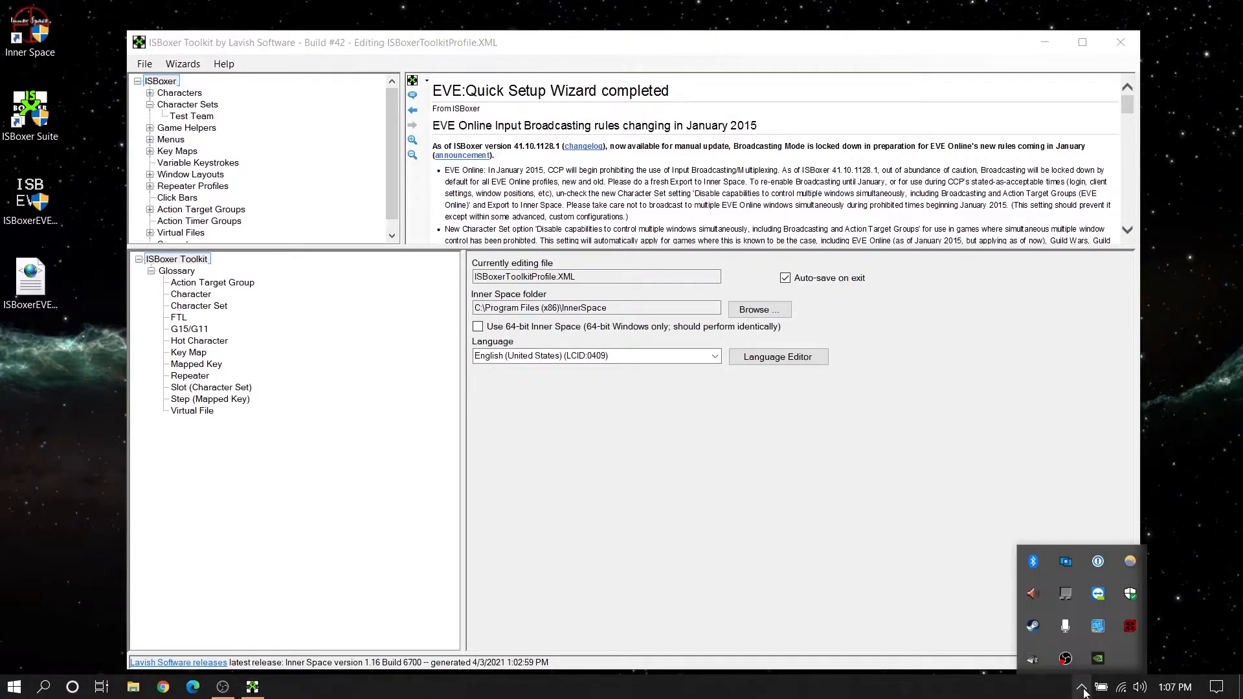
right_click(1130, 627)
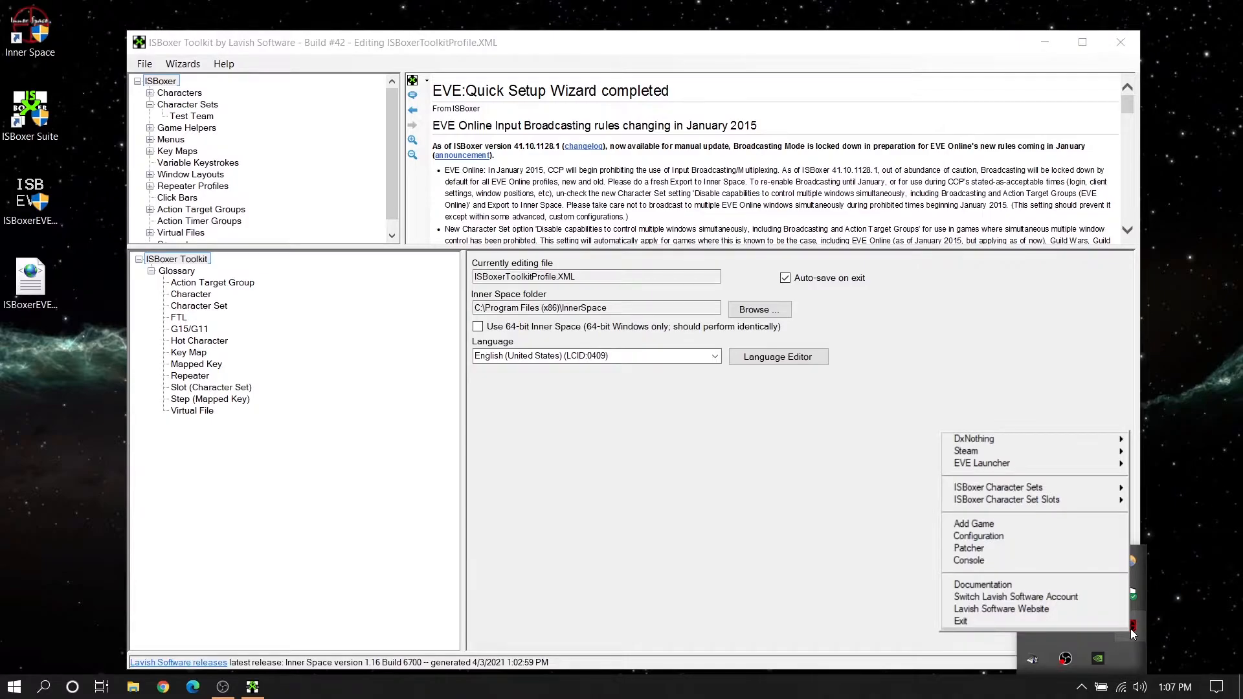
mouse_move(1037, 487)
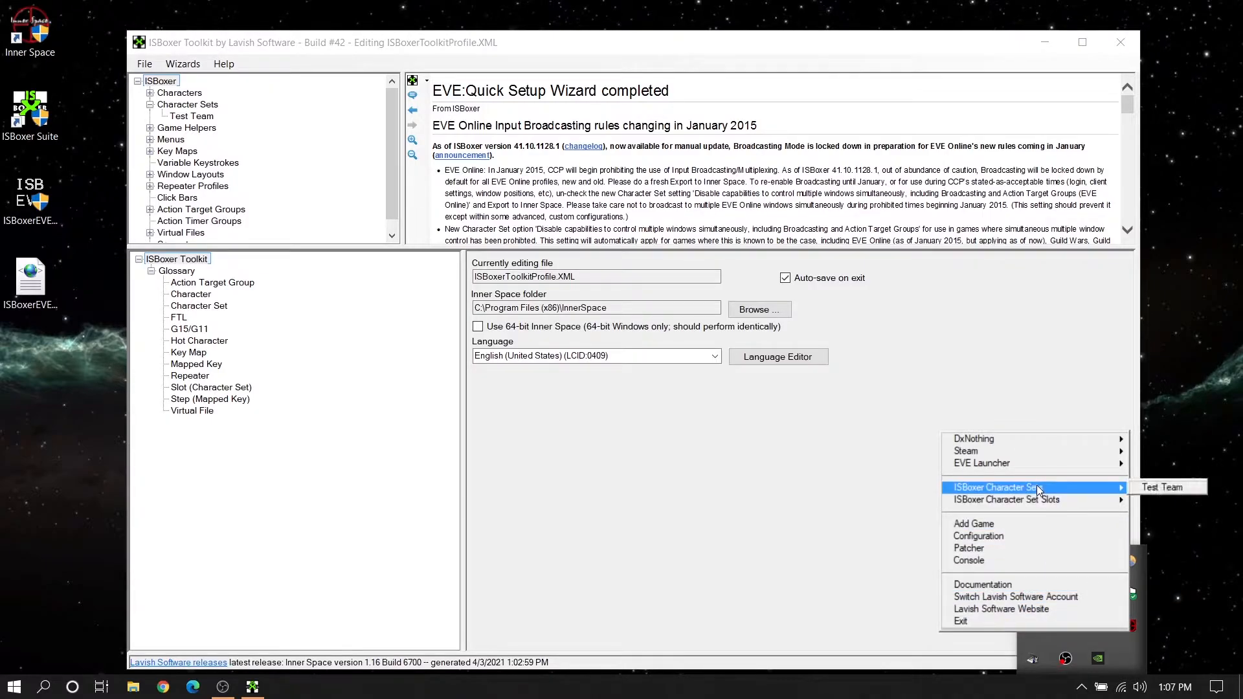
left_click(1162, 487)
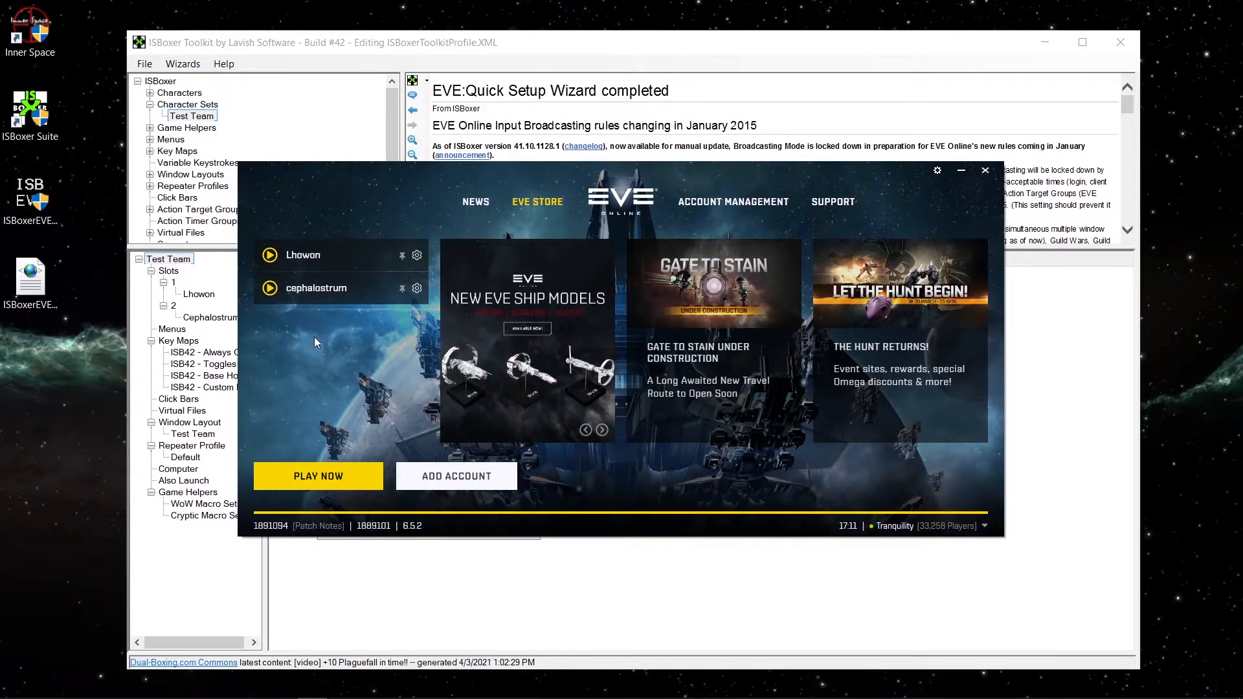
Start the cephalostrum and Lhowon game clients from the EVE Launcher and dismiss the Daily Login Campaigns window.
left_click(270, 289)
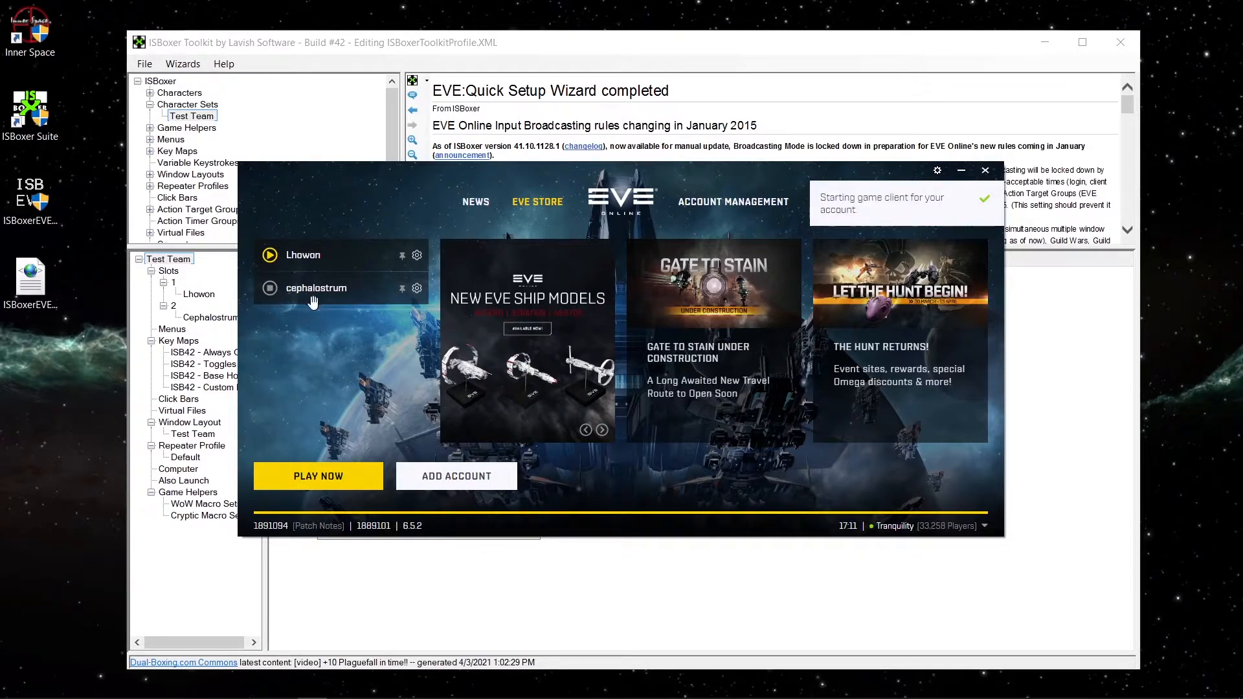
left_click(272, 259)
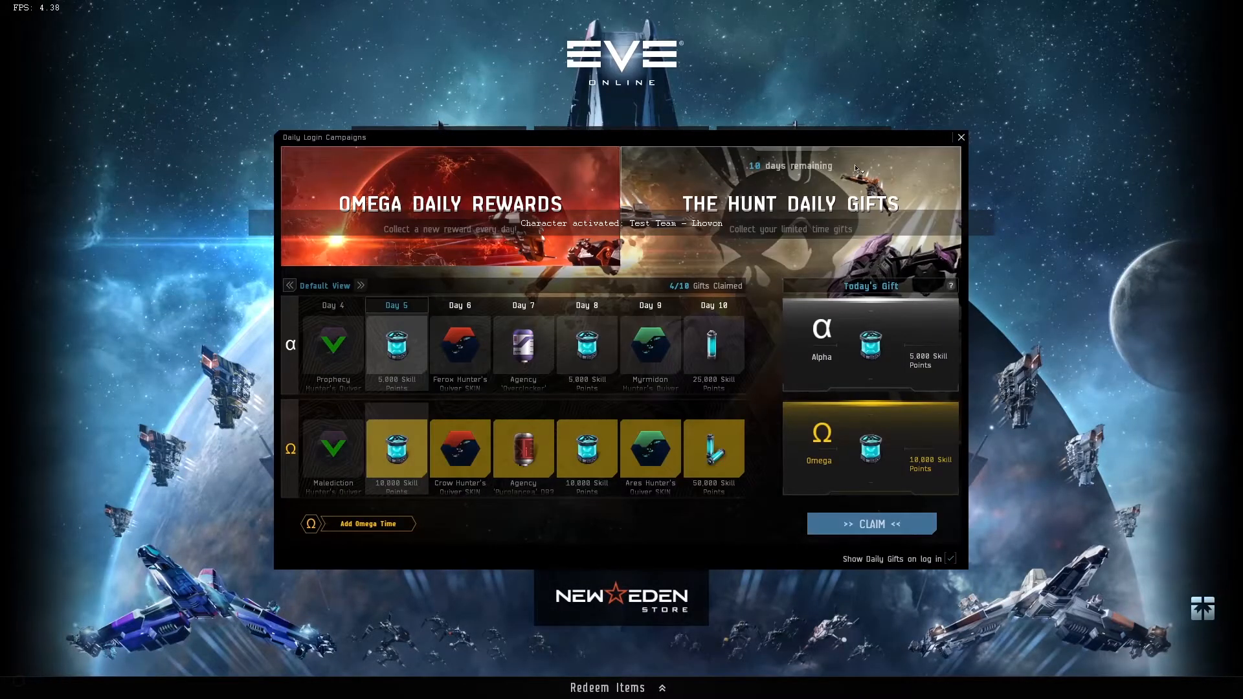
left_click(961, 137)
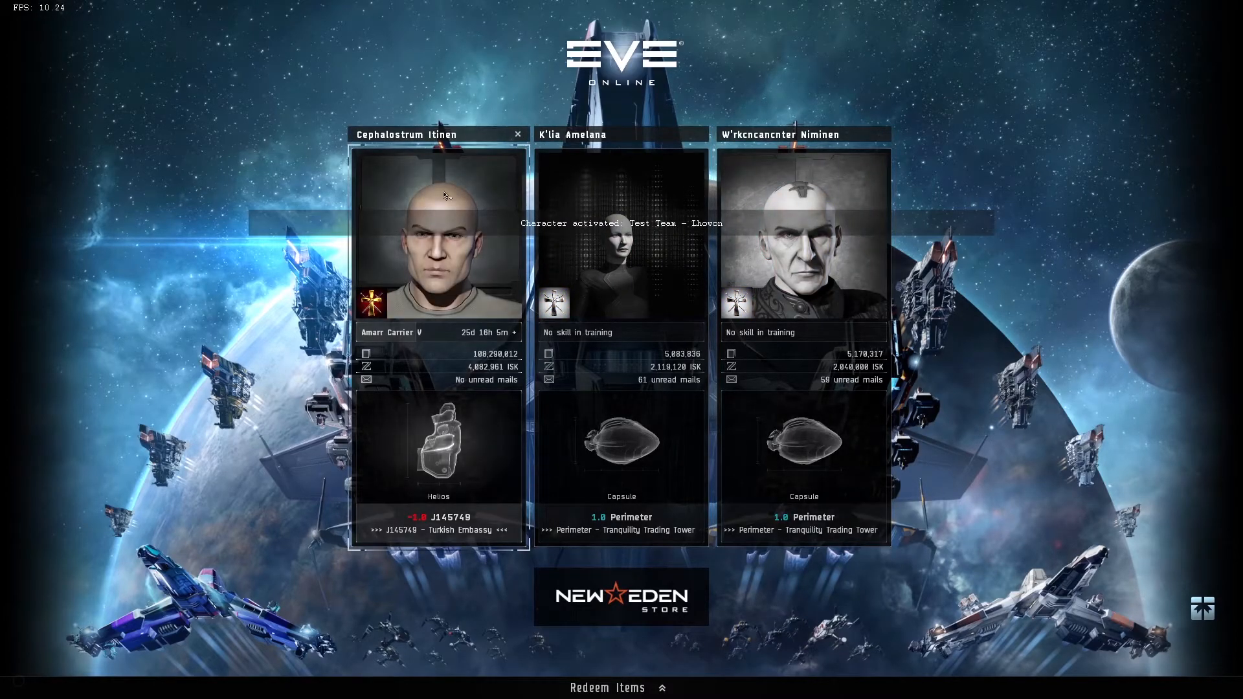
Preview switching between the two running game clients and quit both of them.
key("alt+Tab")
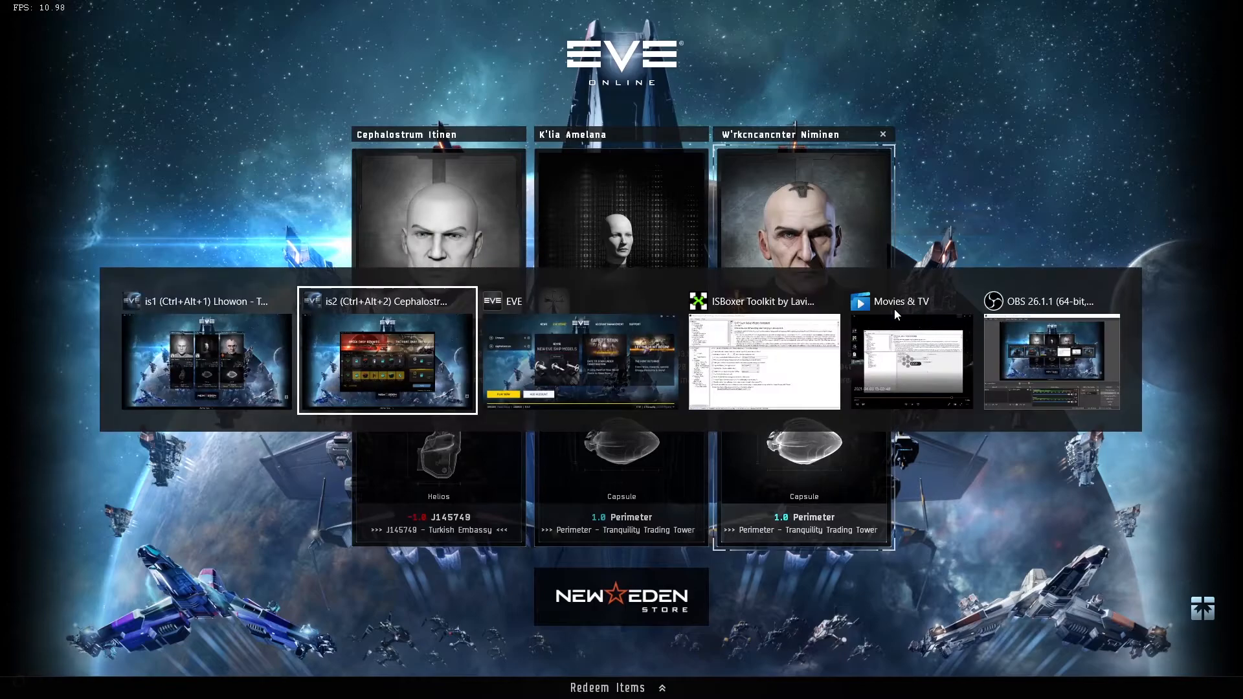
key("alt+shift+Tab")
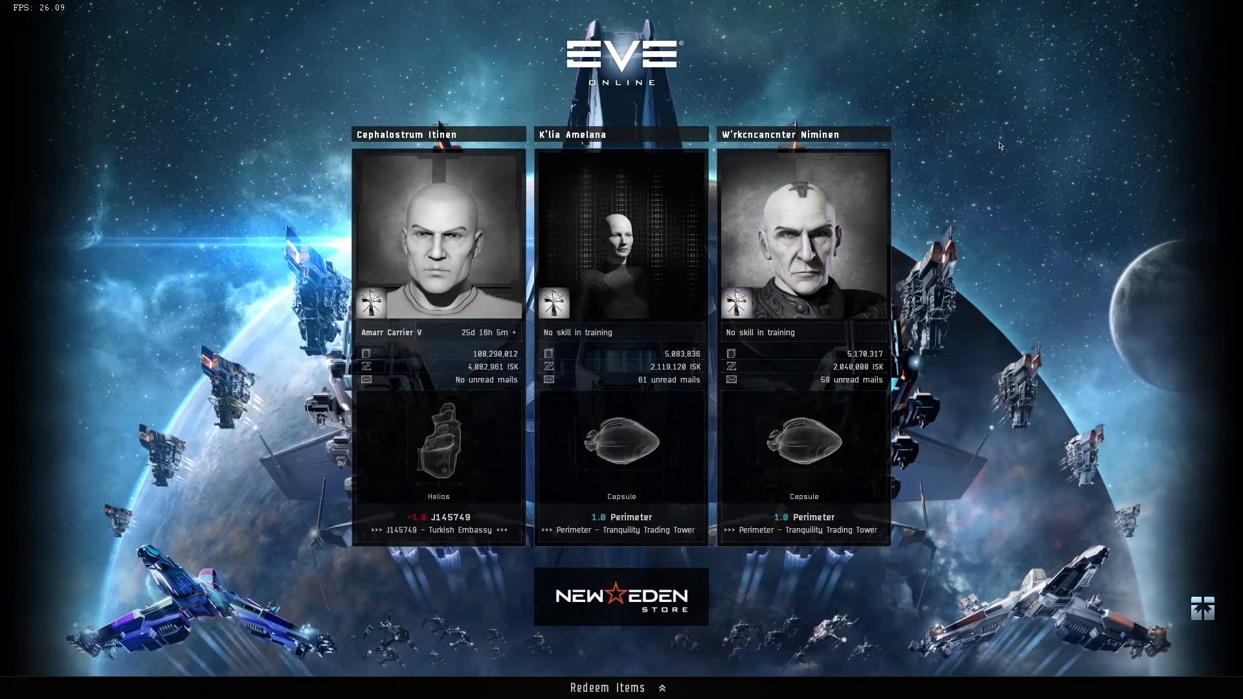
key("Escape")
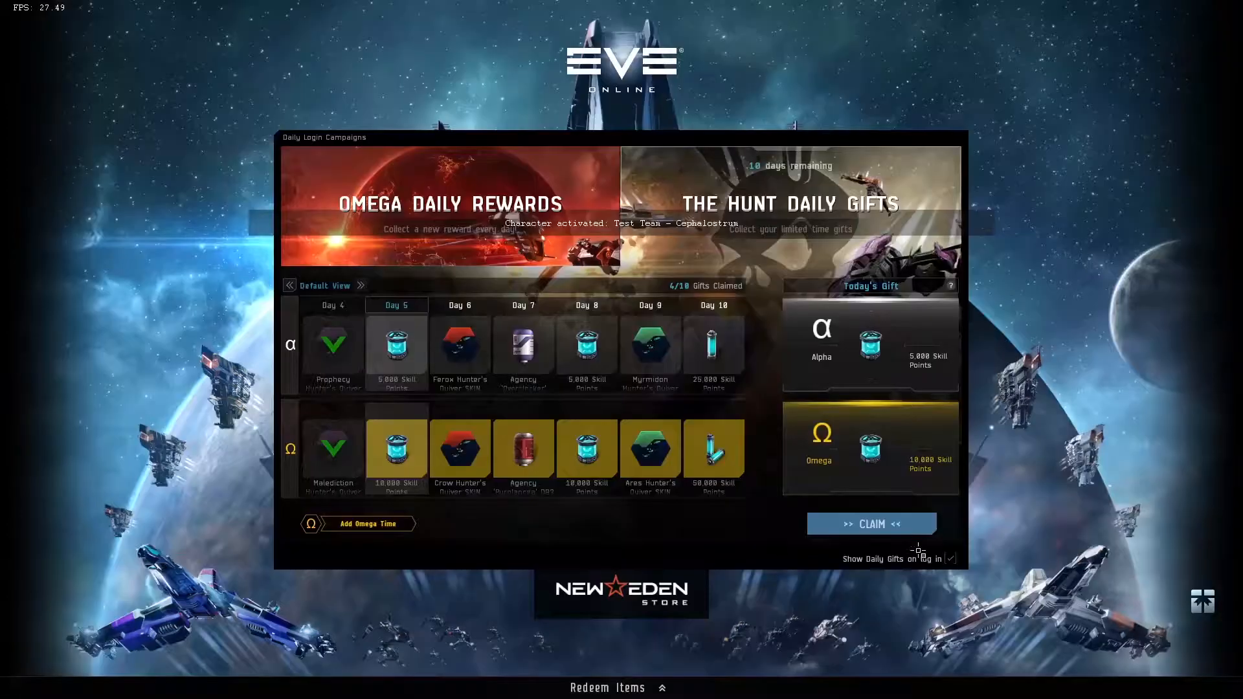
left_click(1062, 344)
key("Escape")
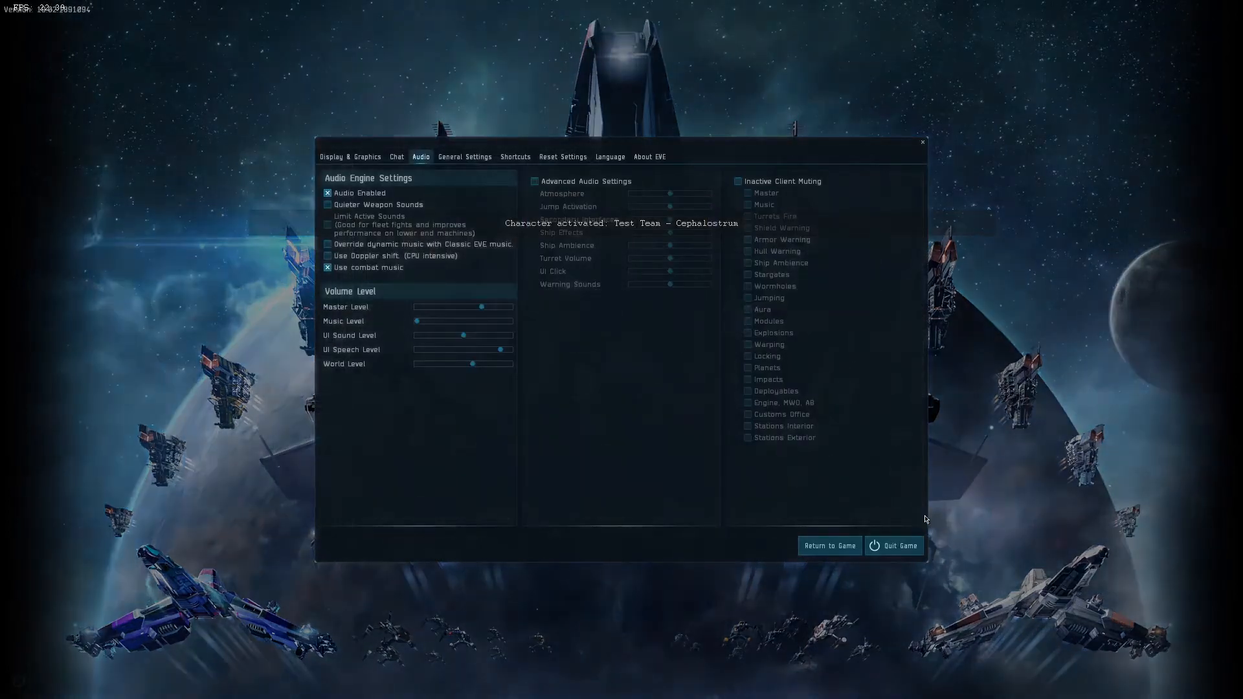
left_click(907, 553)
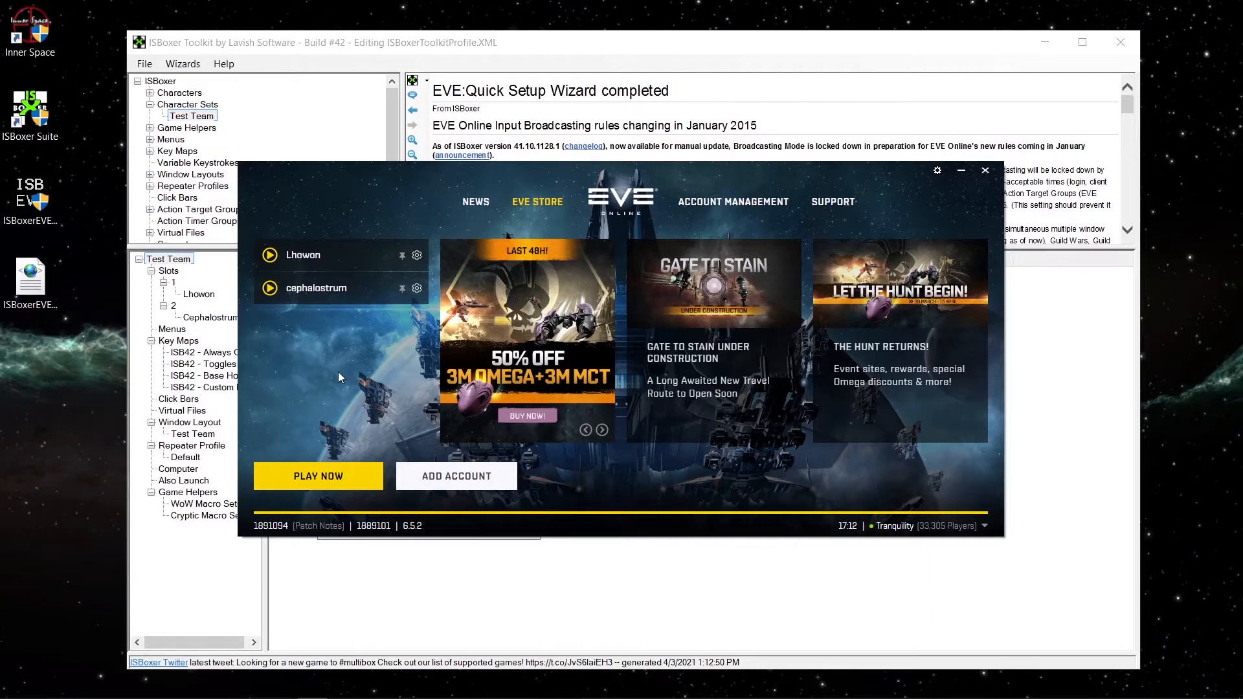
Close the EVE Launcher and expand the Characters branch in ISBoxer Toolkit.
left_click(985, 171)
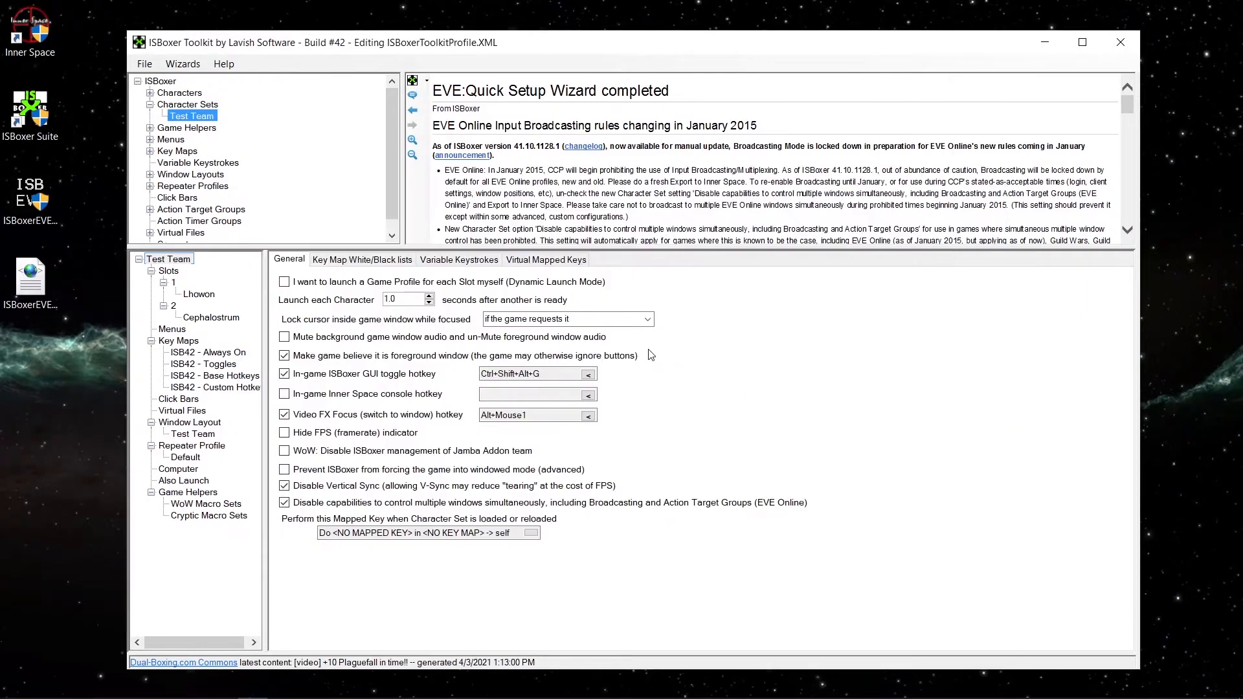
left_click(151, 93)
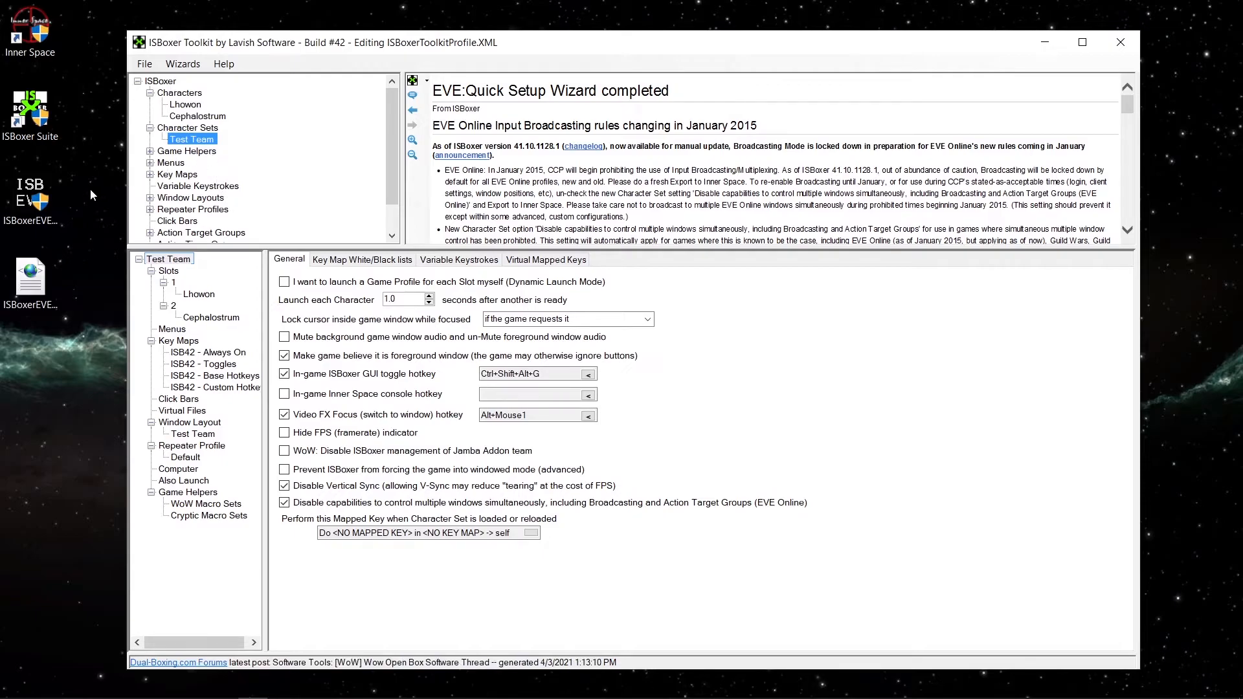
Open the settings of character Lhowon and start the ISBoxer EVE Launcher from the desktop.
left_click(188, 106)
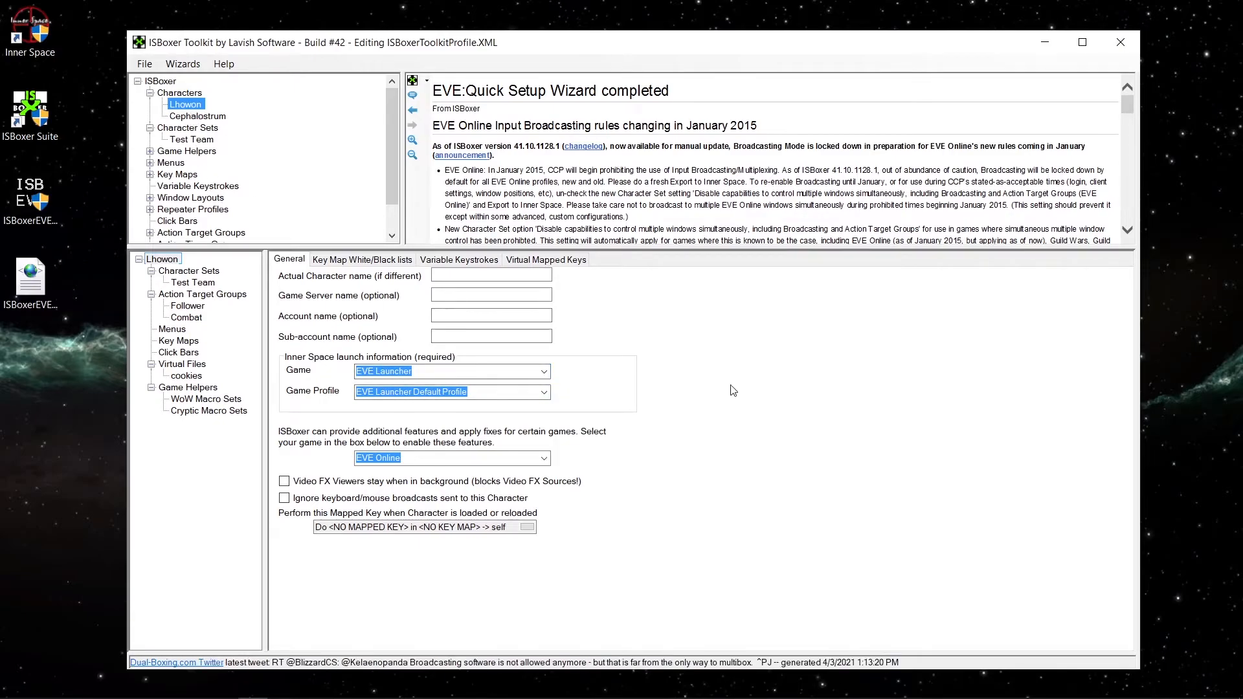
left_click(34, 205)
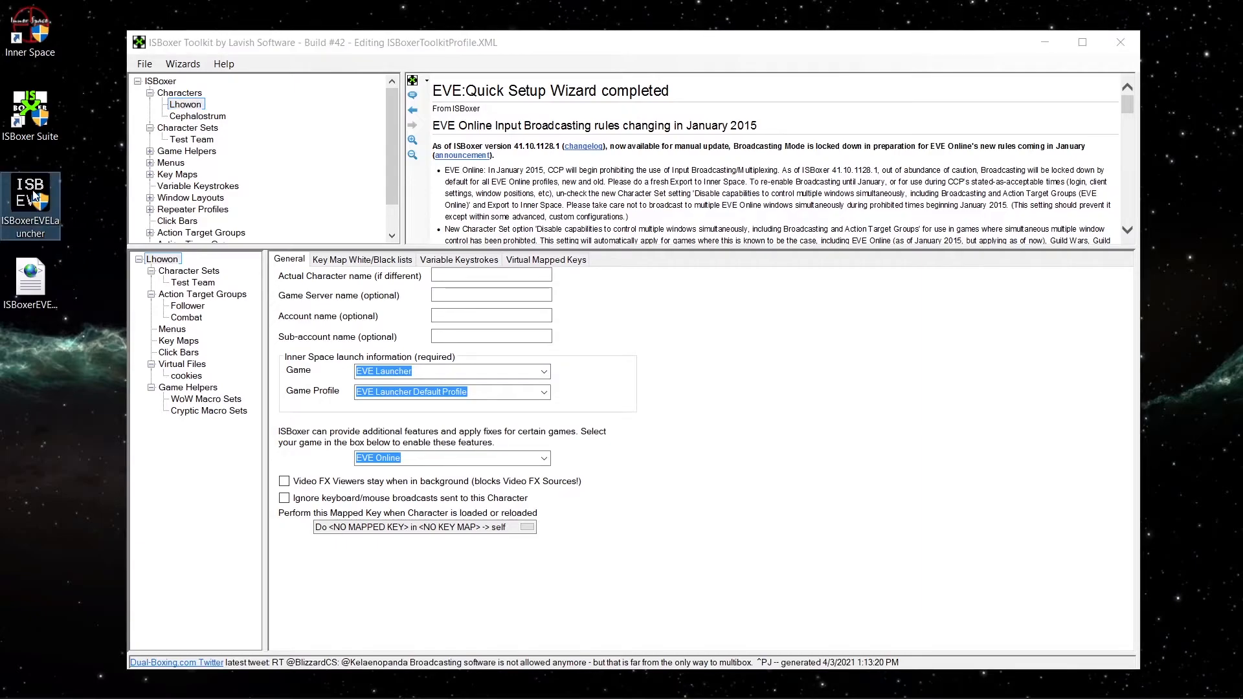
double_click(33, 191)
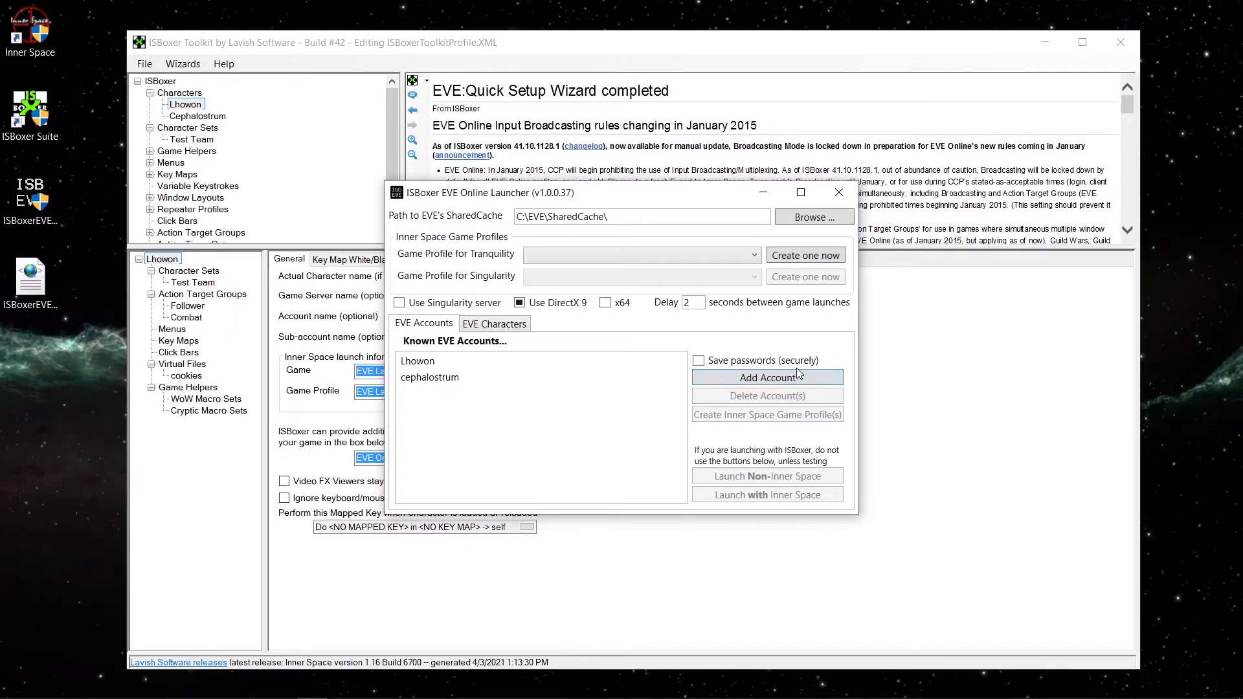
left_click(460, 368)
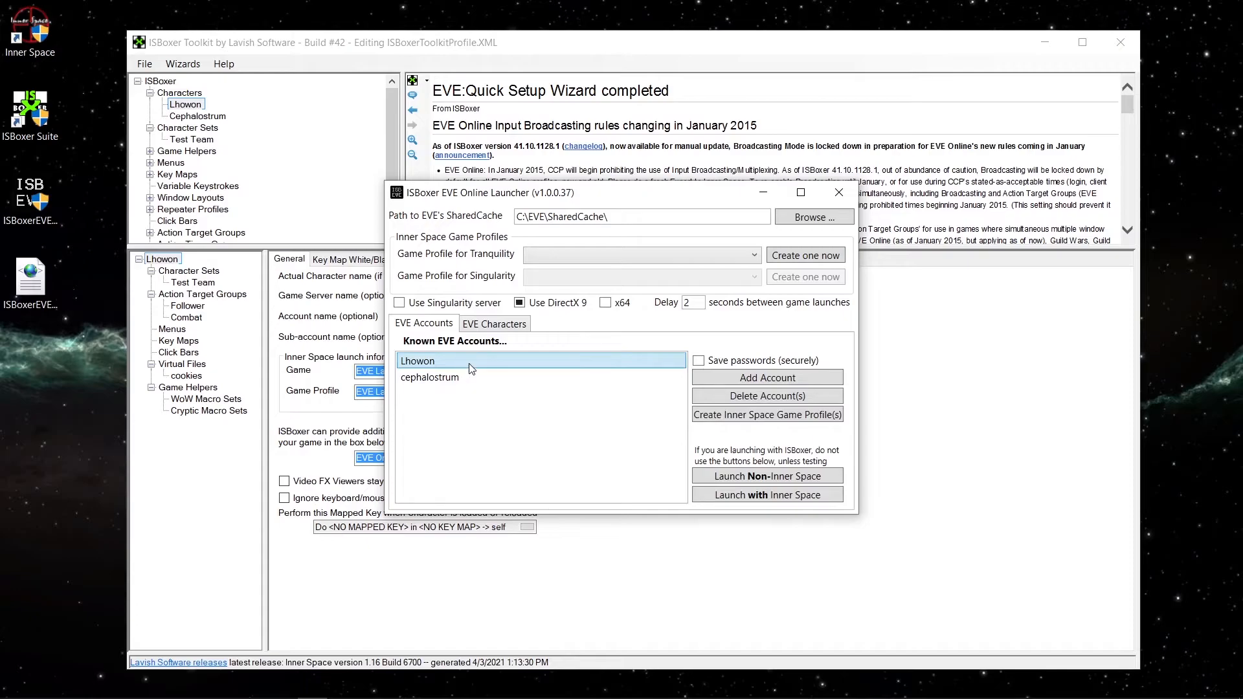
left_click(462, 377, "ctrl")
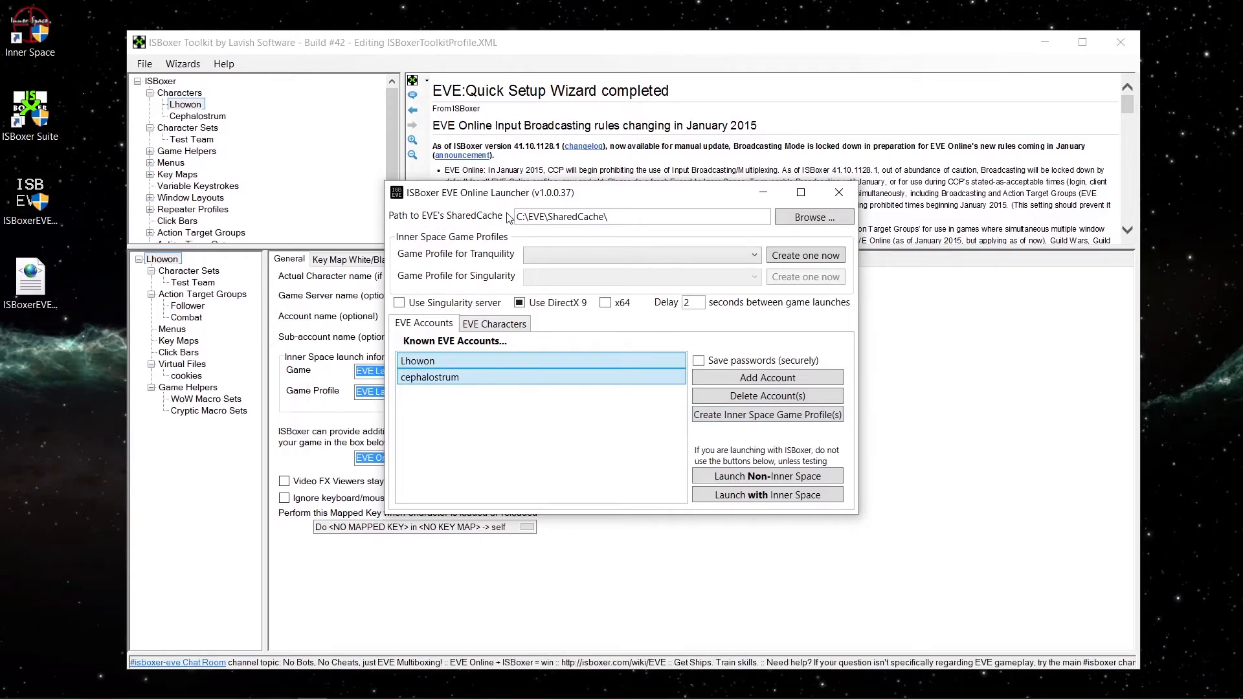
left_click(753, 417)
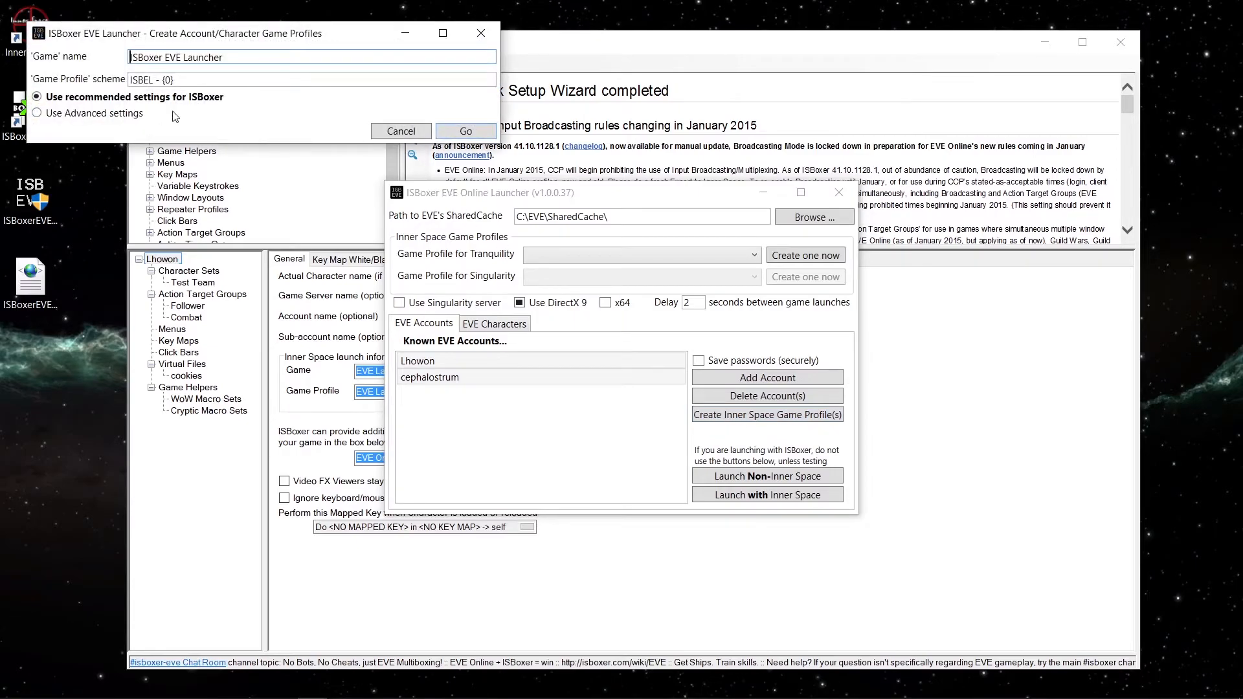
left_click(482, 132)
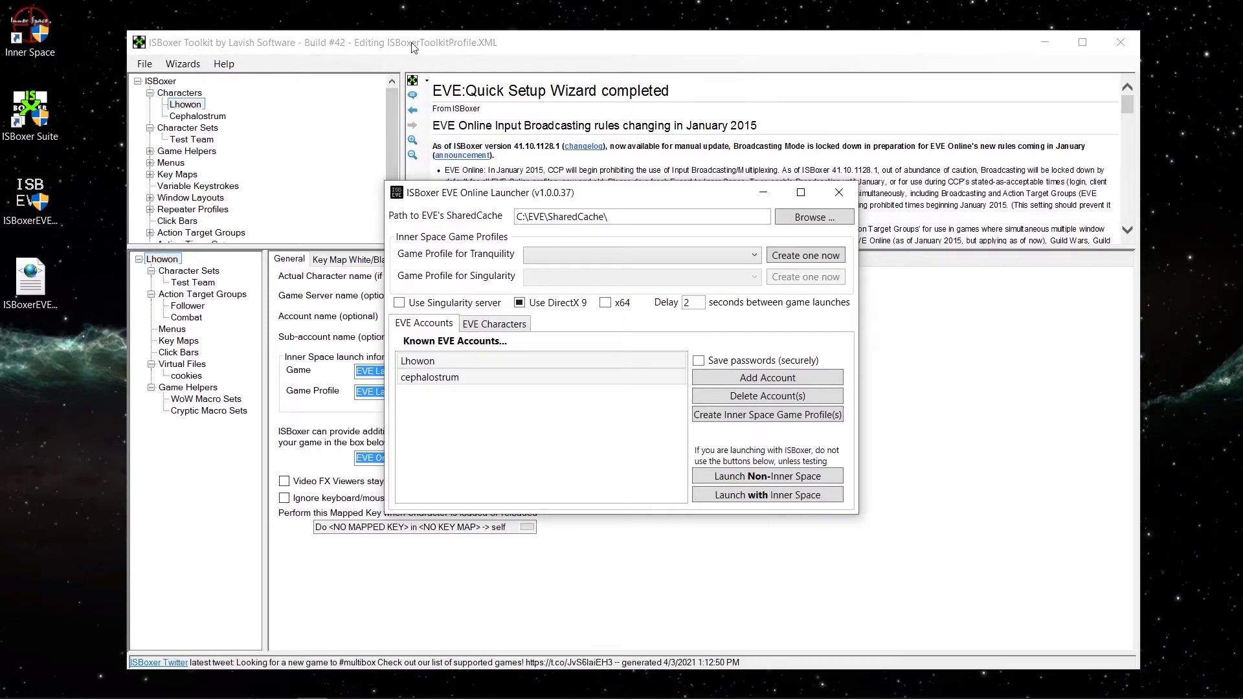
Restart ISBoxer Toolkit and set character Lhowon's game to ISBoxer EVE Launcher with the game profile ISBEL - Lhowon.
left_click(427, 52)
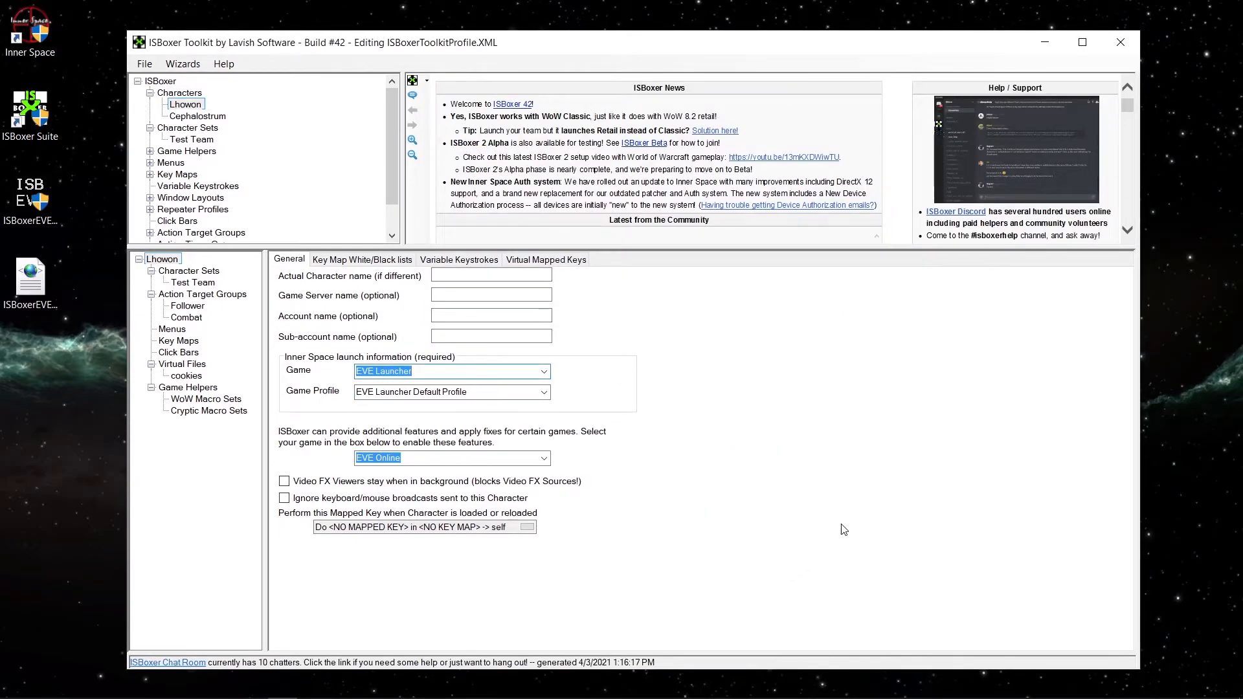
left_click(1116, 47)
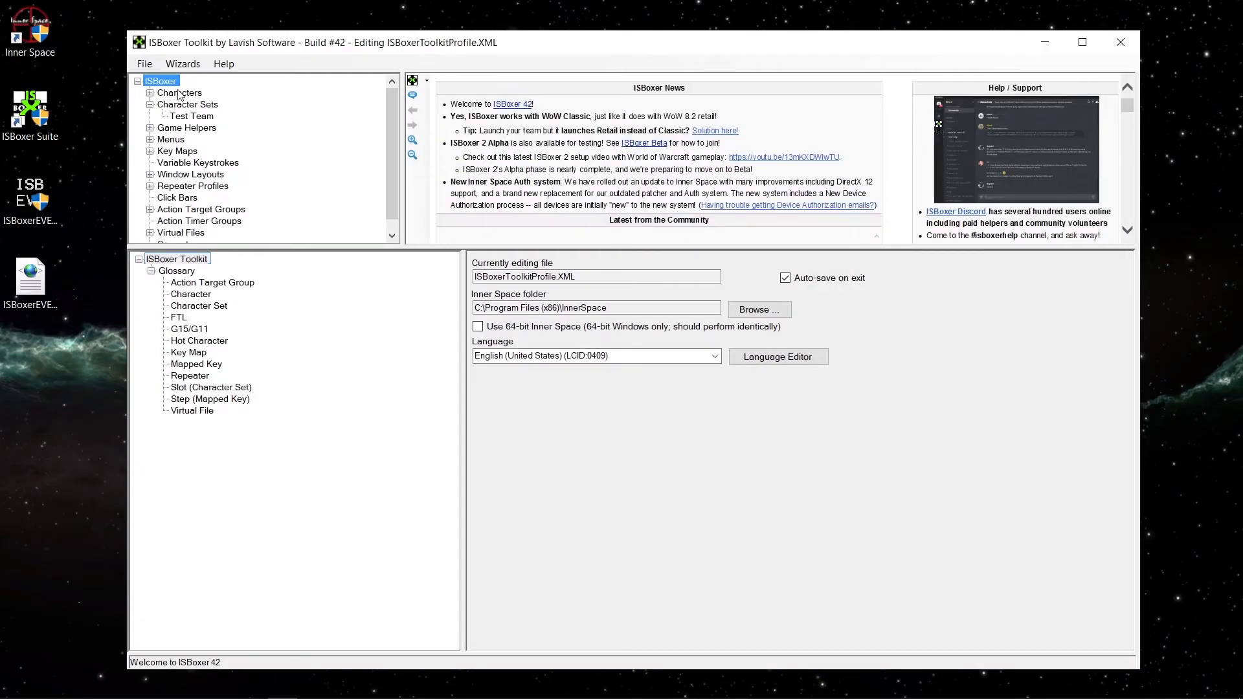
left_click(150, 93)
left_click(188, 105)
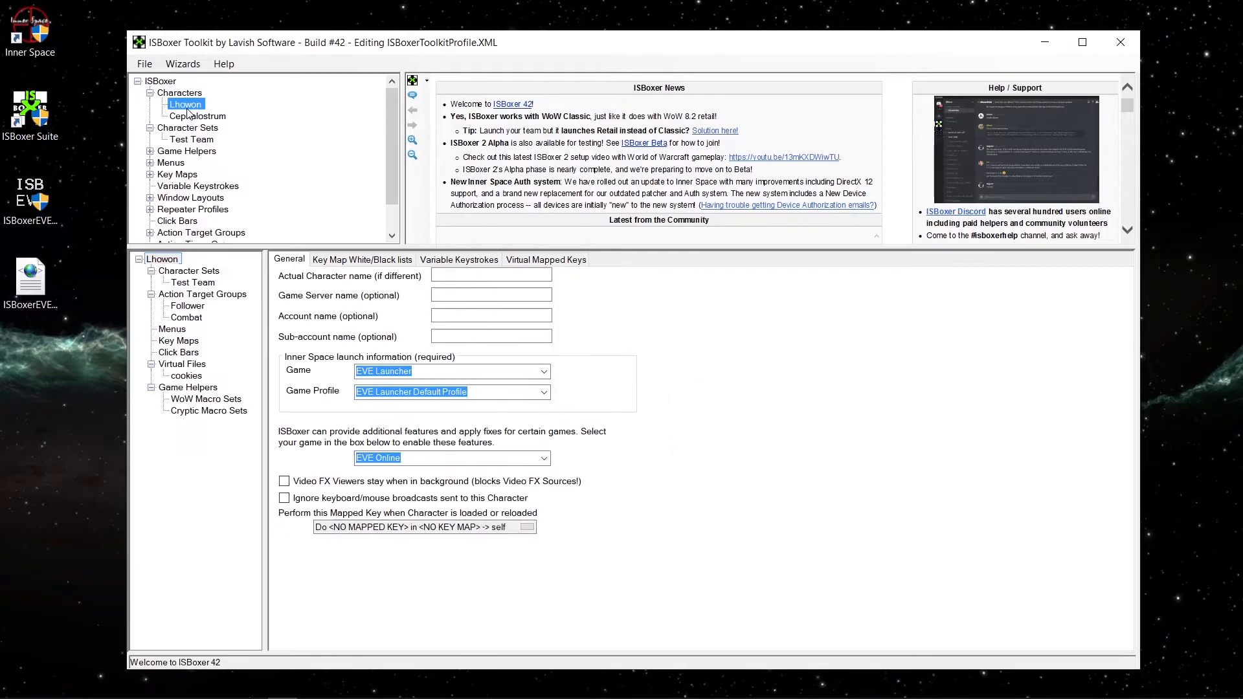
left_click(407, 372)
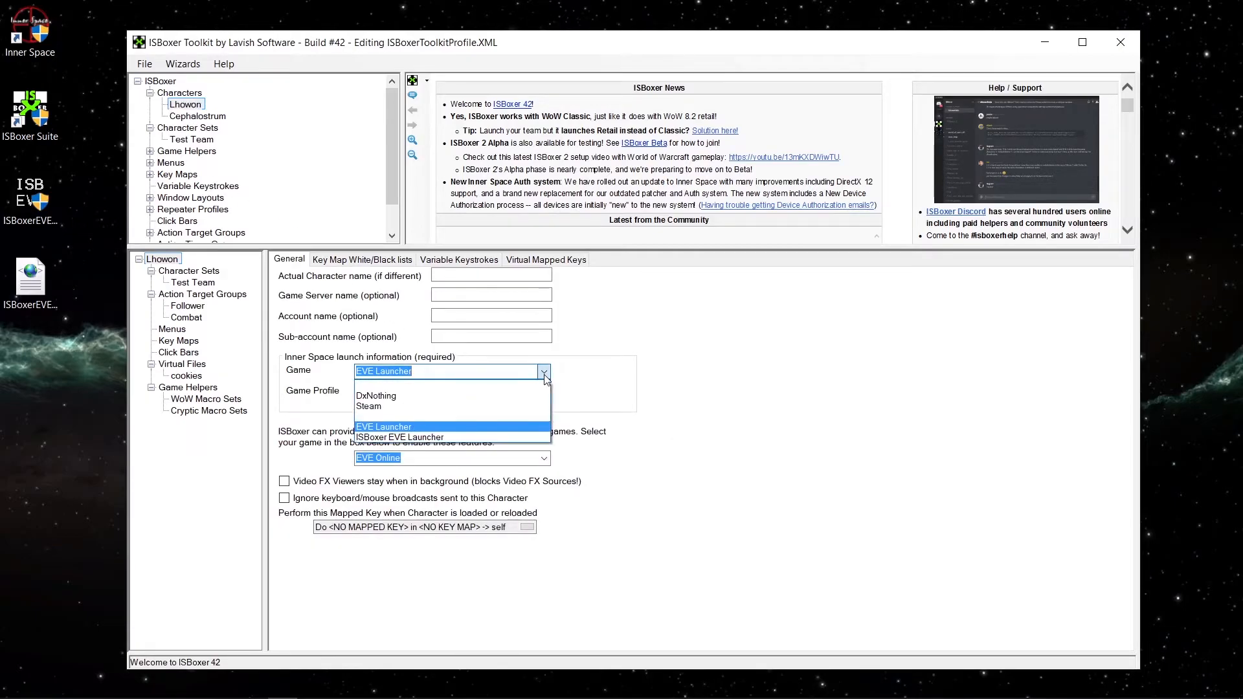
left_click(396, 438)
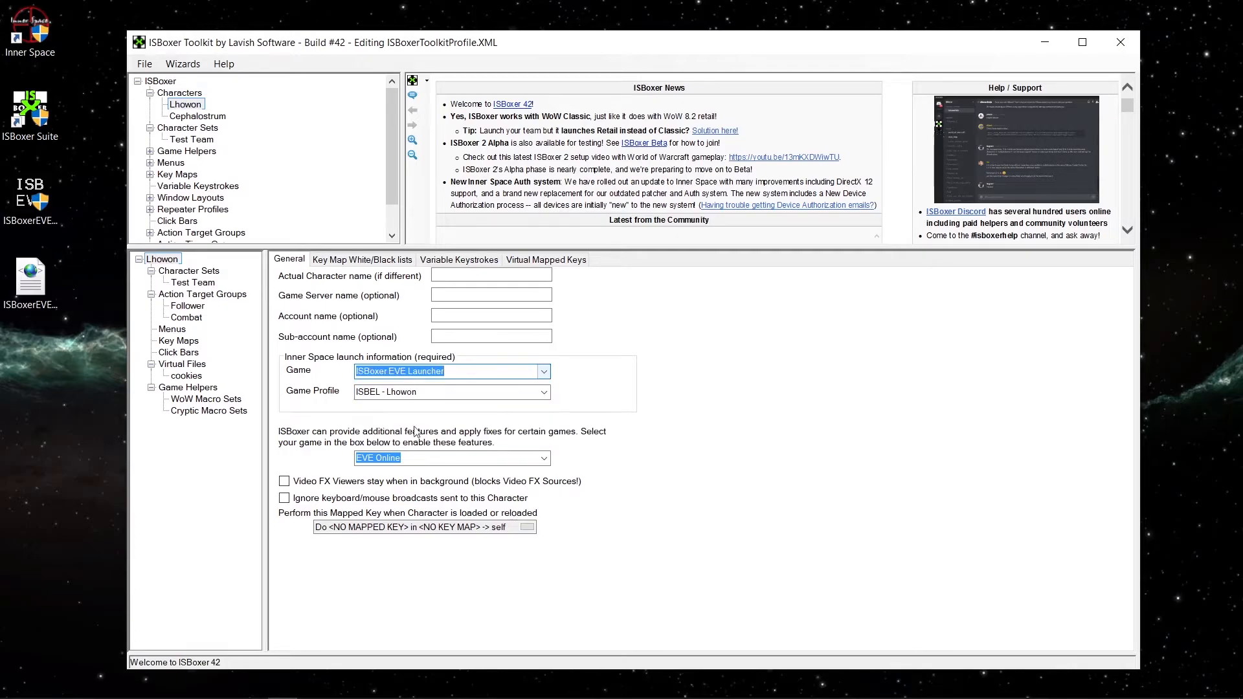
left_click(544, 394)
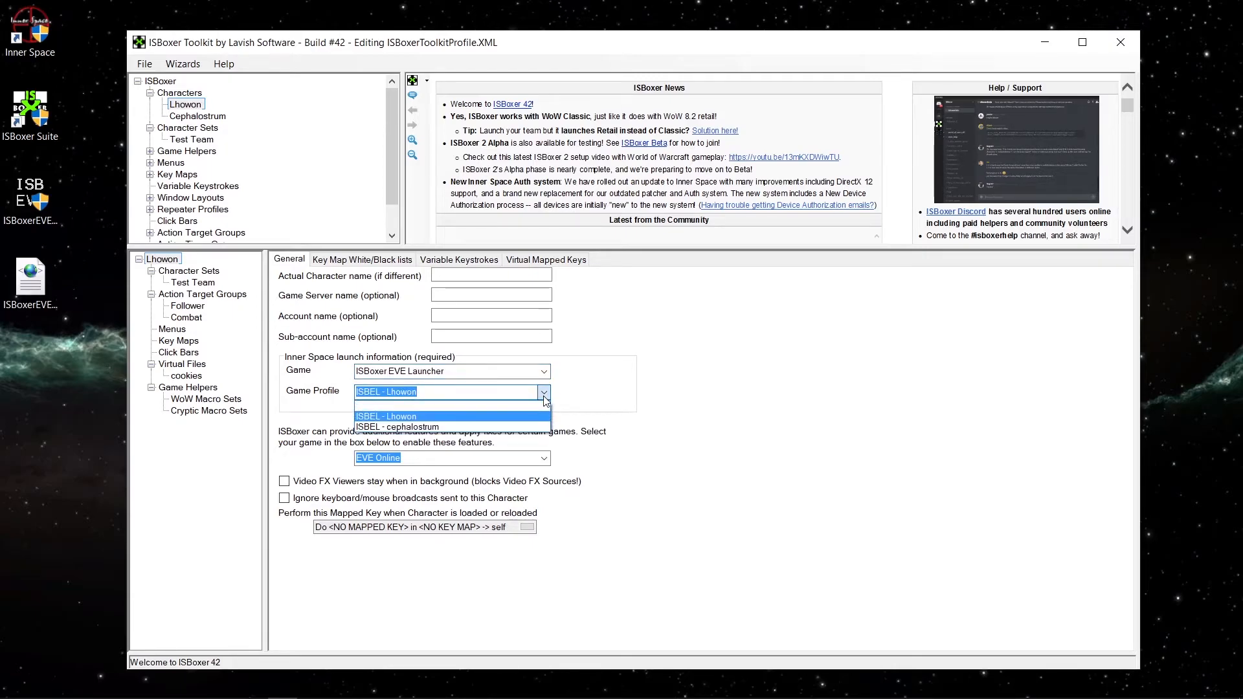
left_click(544, 396)
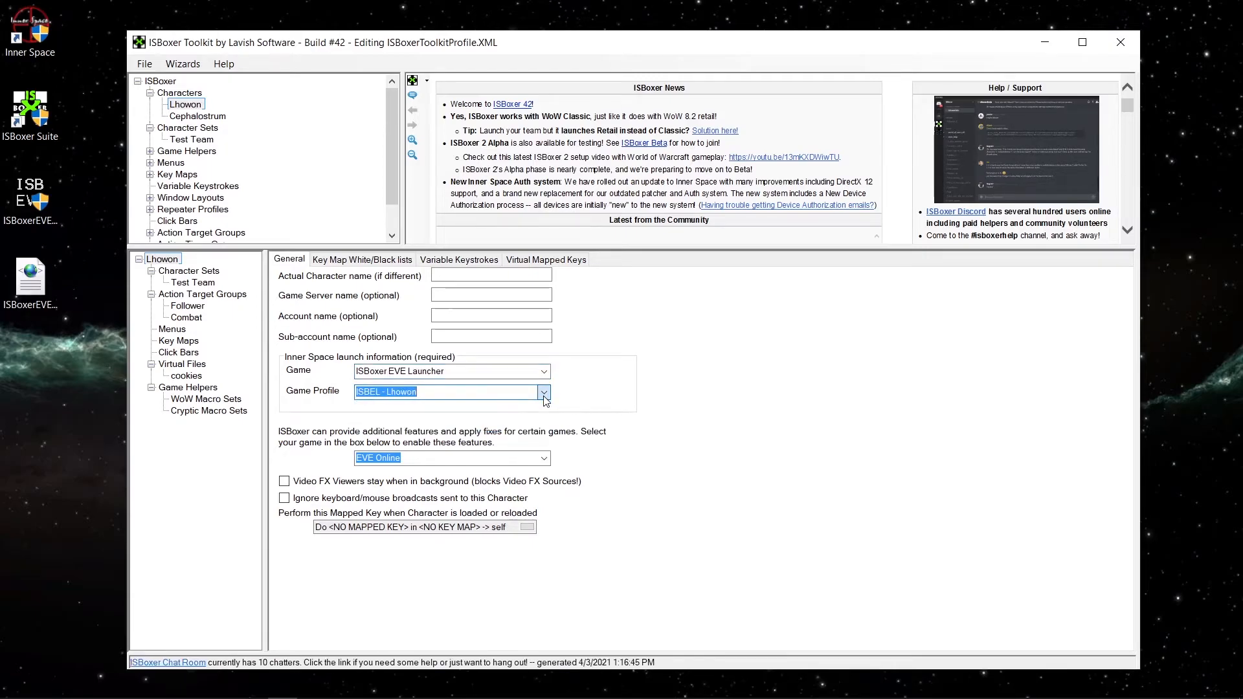
Set character Cephalostrum's game to ISBoxer EVE Launcher with the game profile ISBEL - cephalostrum.
left_click(209, 118)
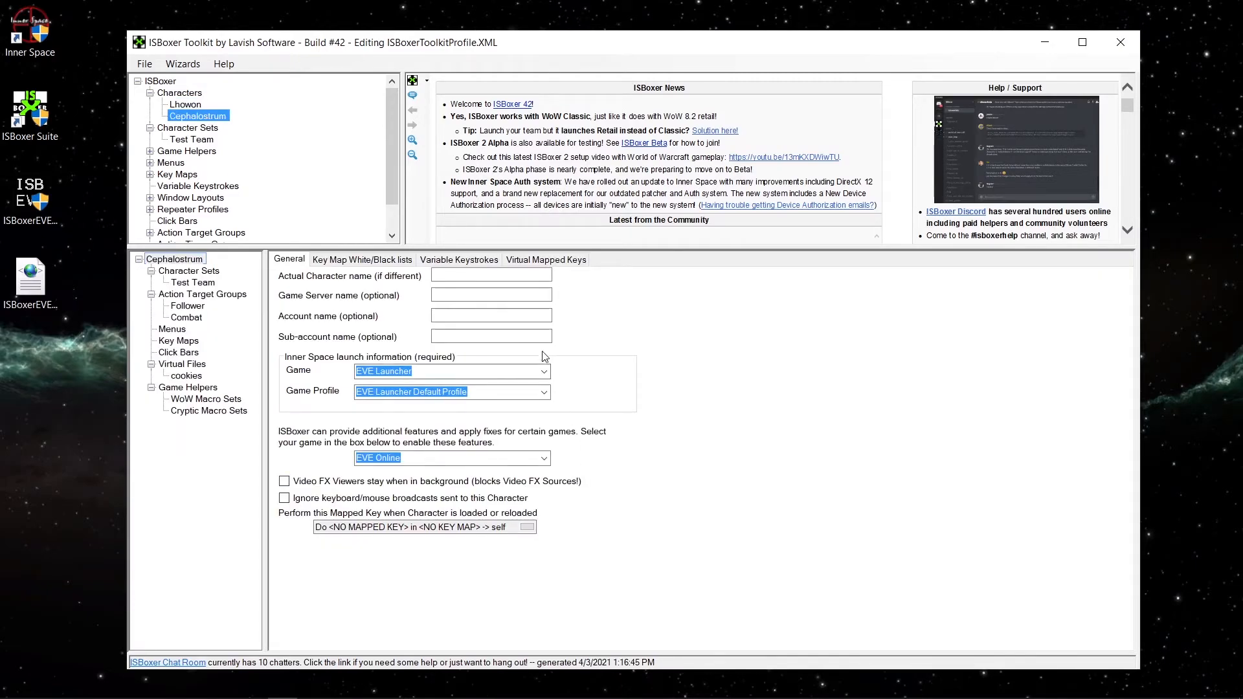
left_click(543, 371)
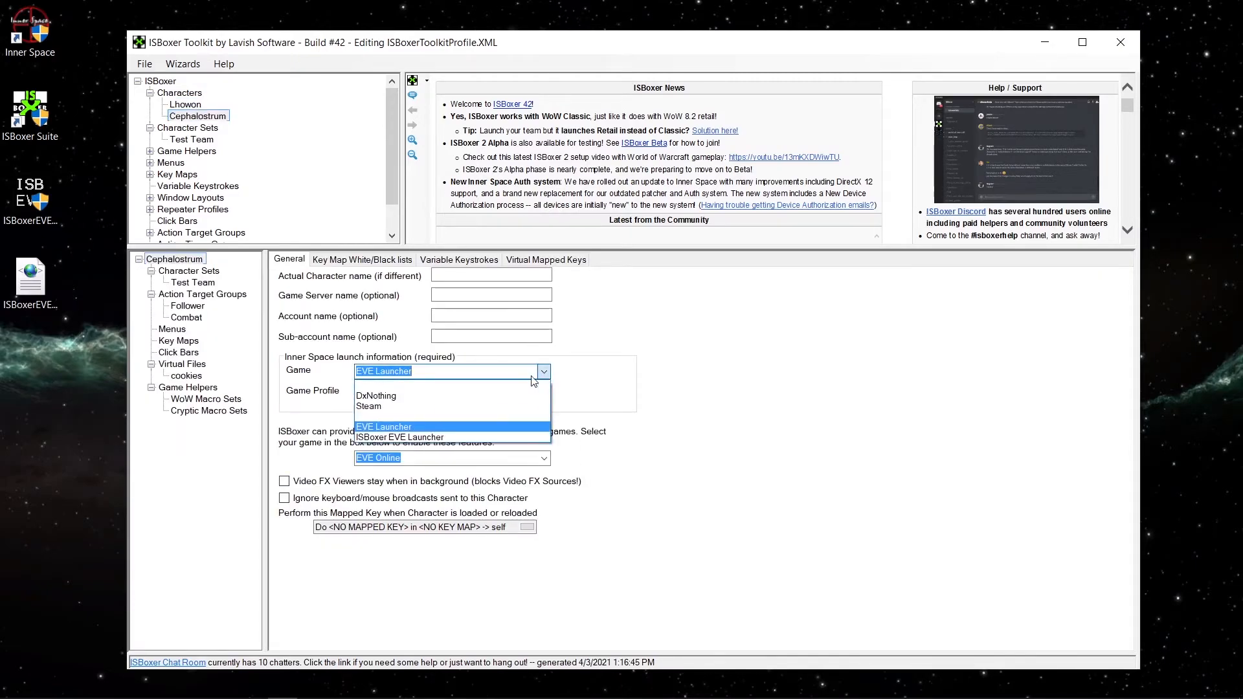
left_click(406, 438)
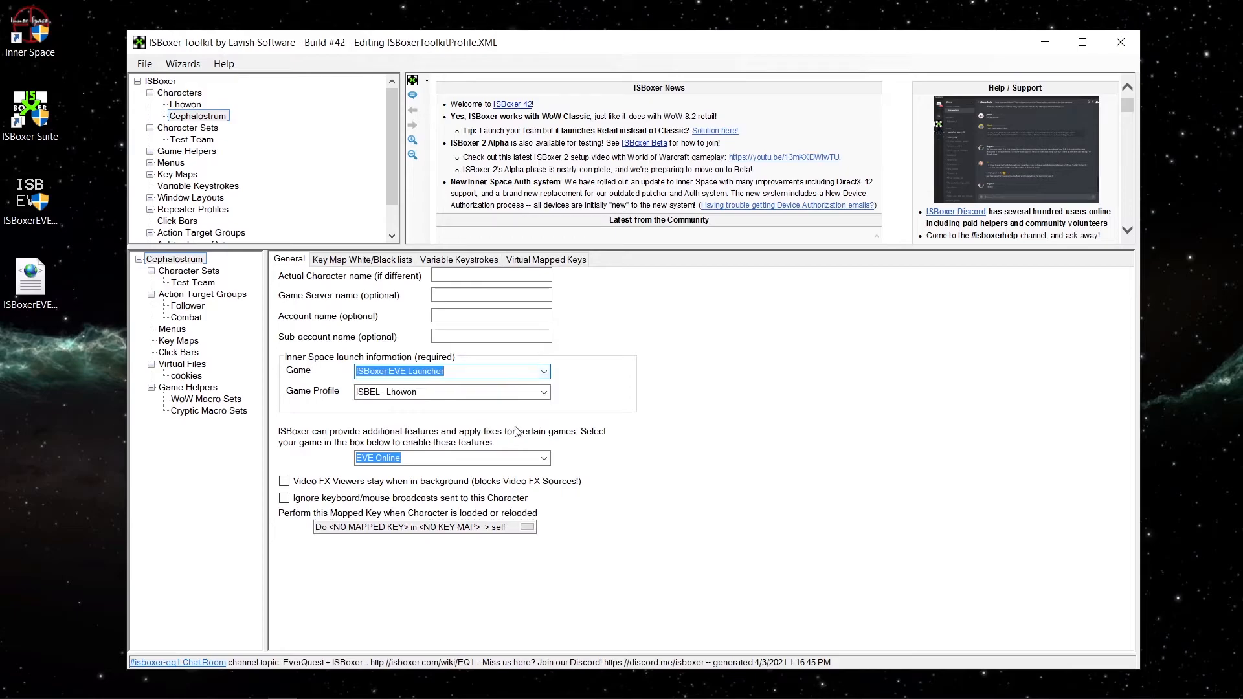
left_click(544, 391)
left_click(397, 428)
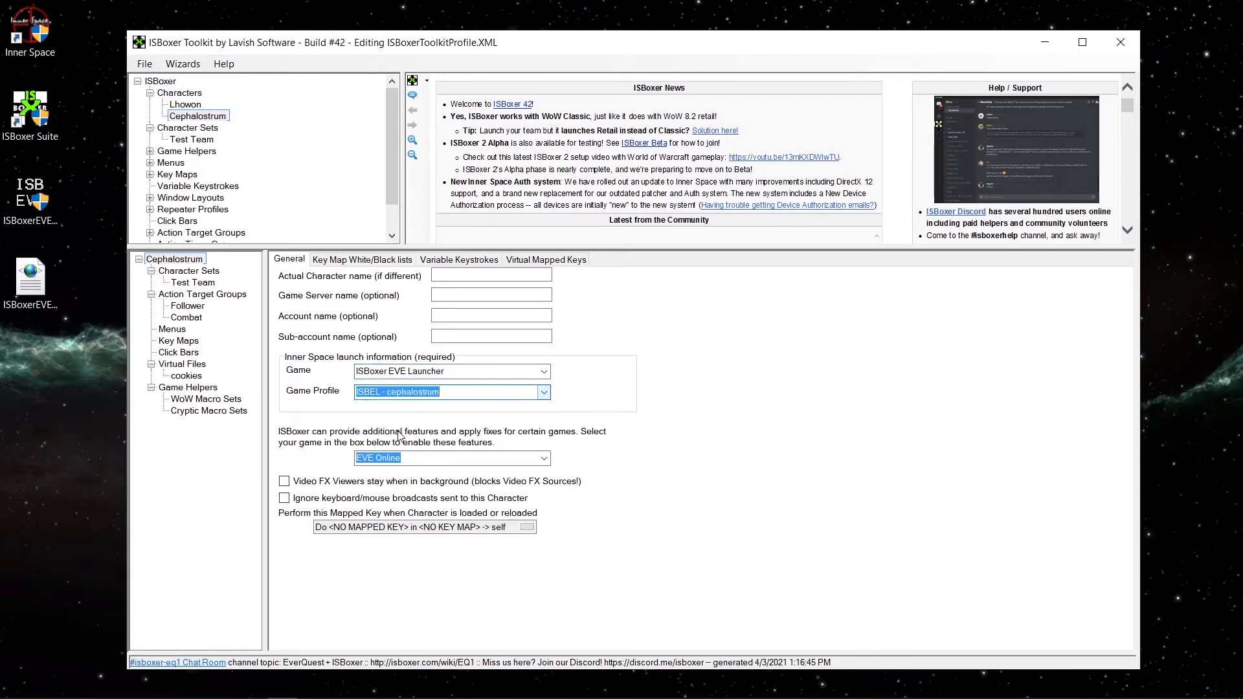
Export the whole configuration to Inner Space and dismiss the export message.
left_click(145, 65)
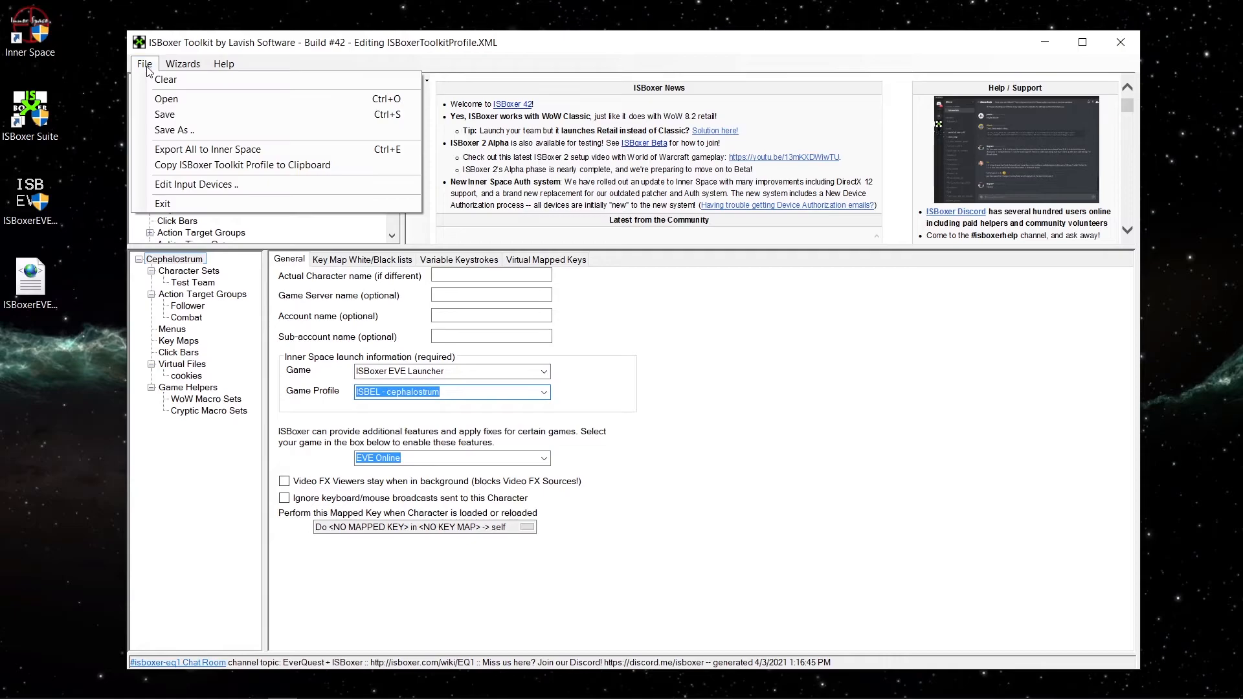
left_click(178, 154)
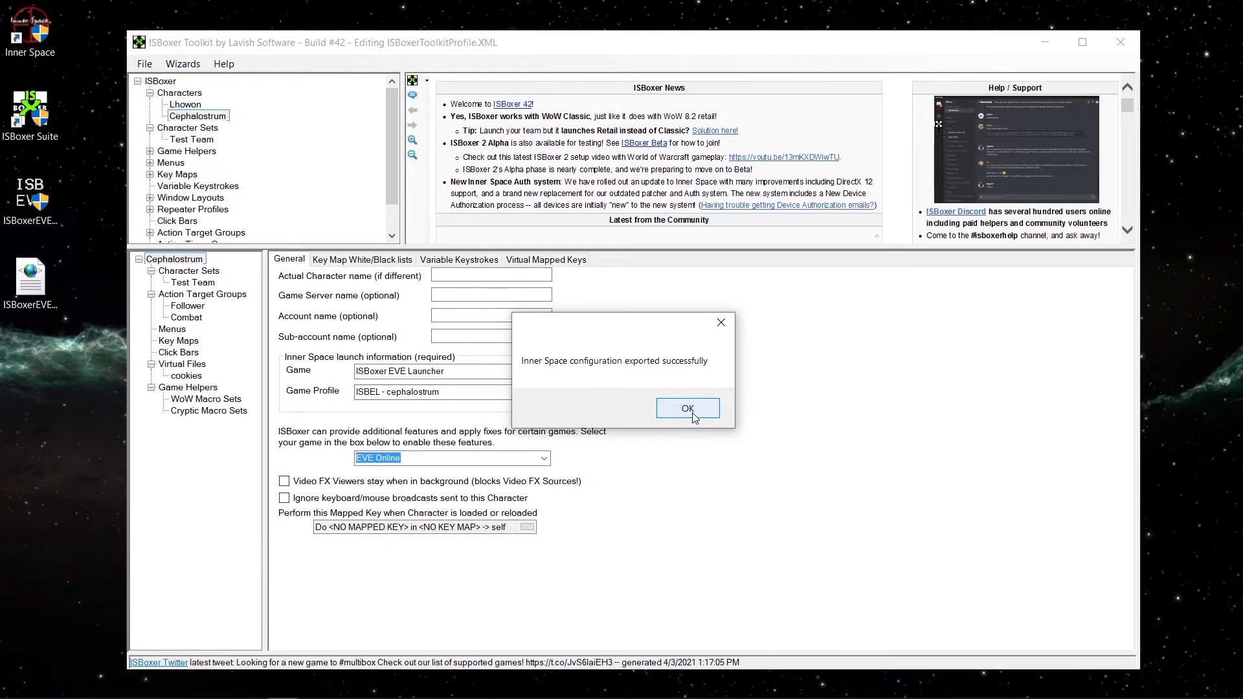
left_click(692, 414)
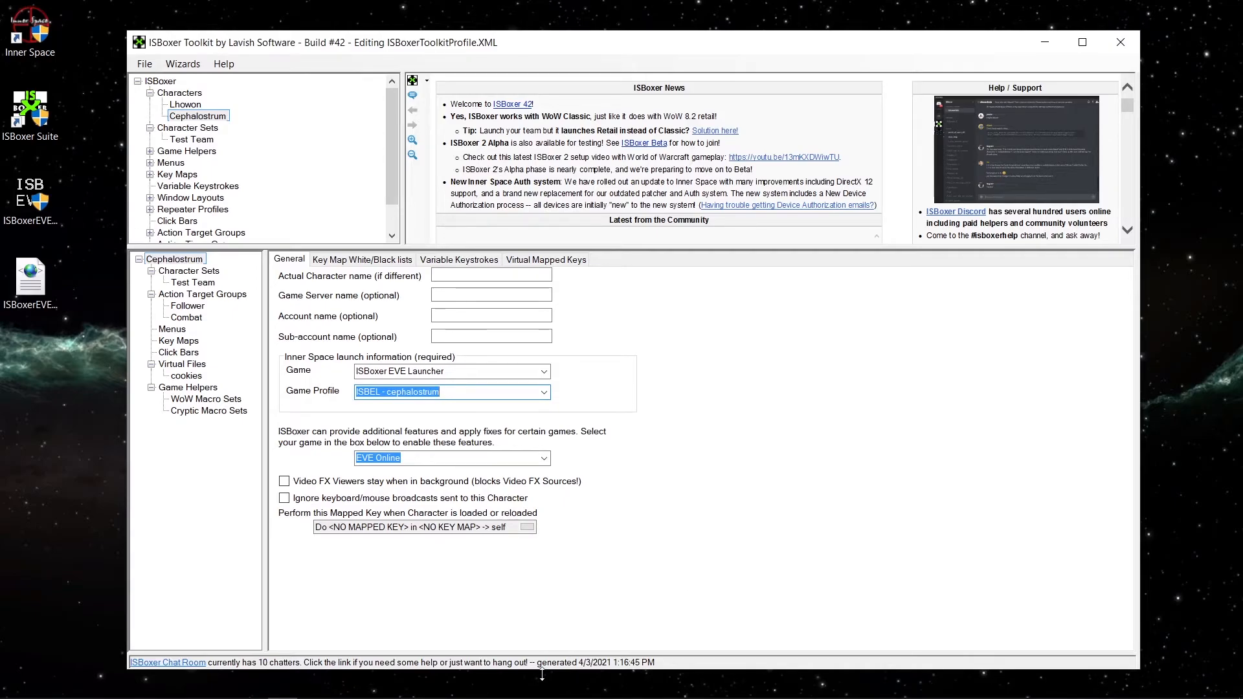
Bring up the ISBoxer EVE Online Launcher and launch the Test Team character set from Inner Space.
mouse_move(545, 694)
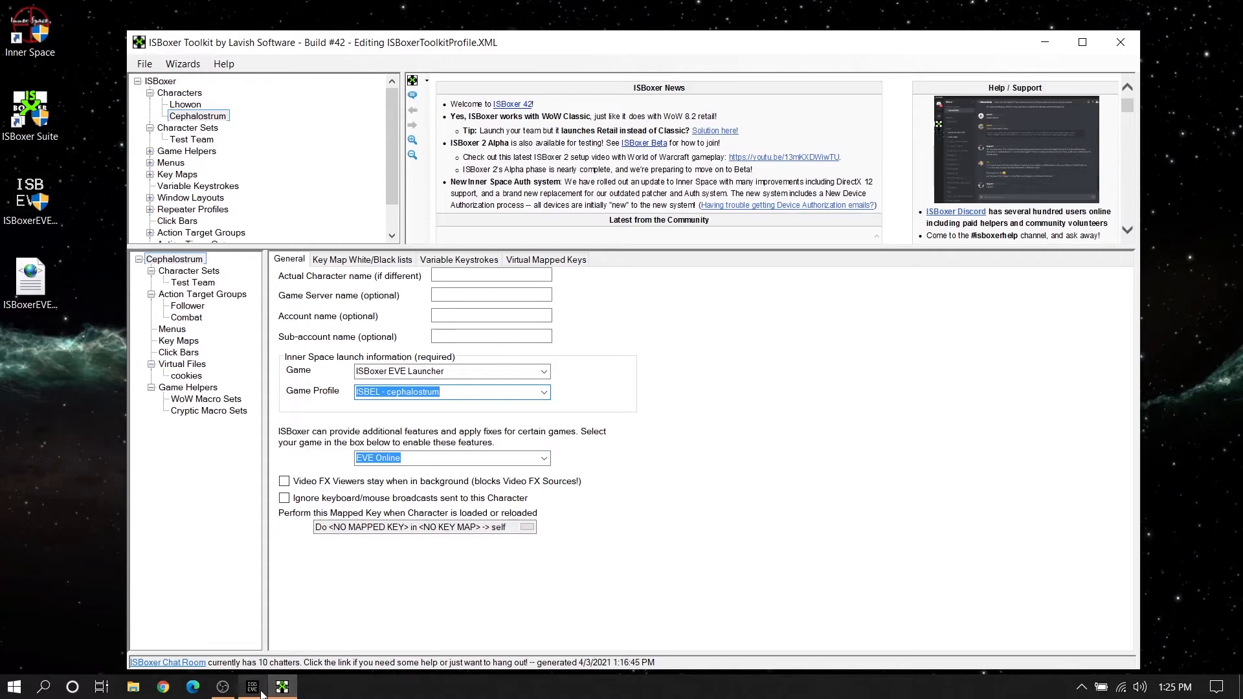
left_click(262, 693)
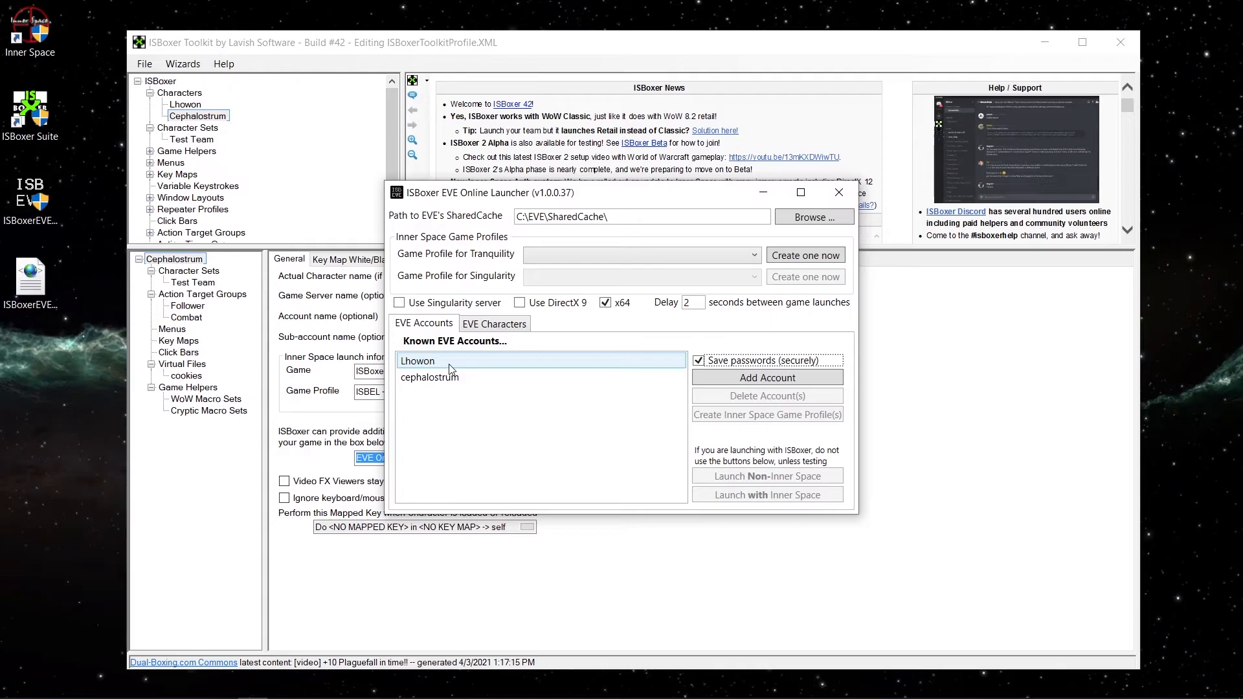
mouse_move(1049, 698)
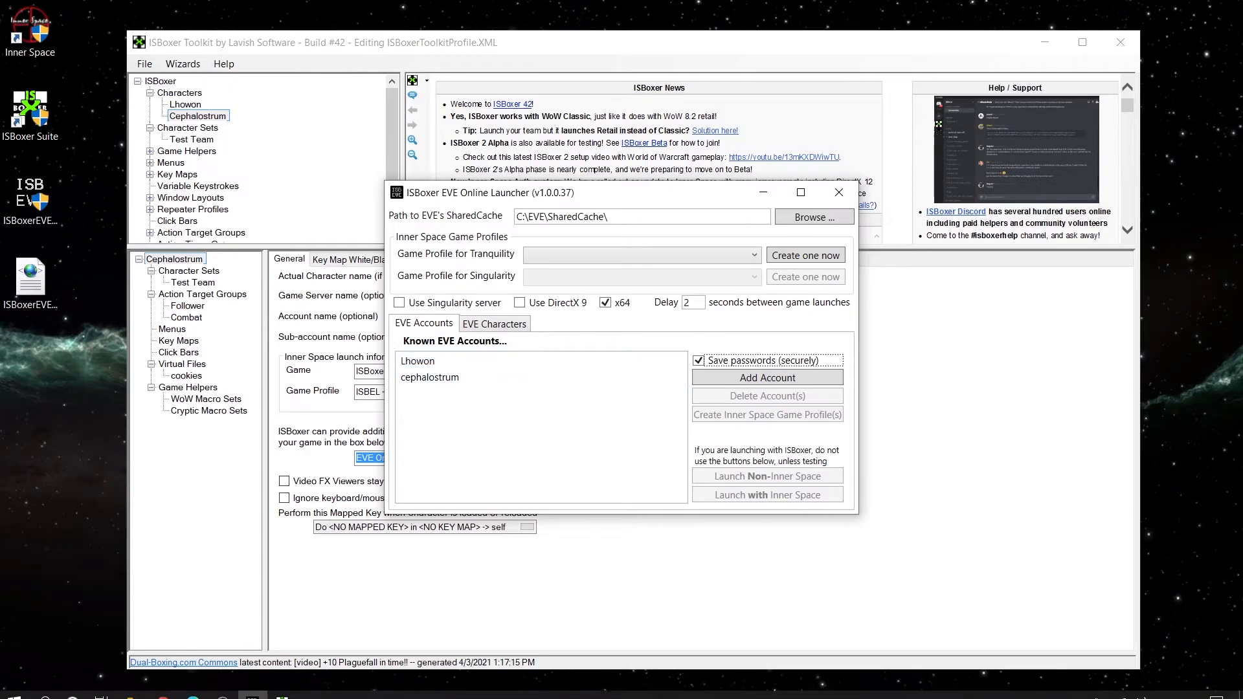
left_click(1081, 687)
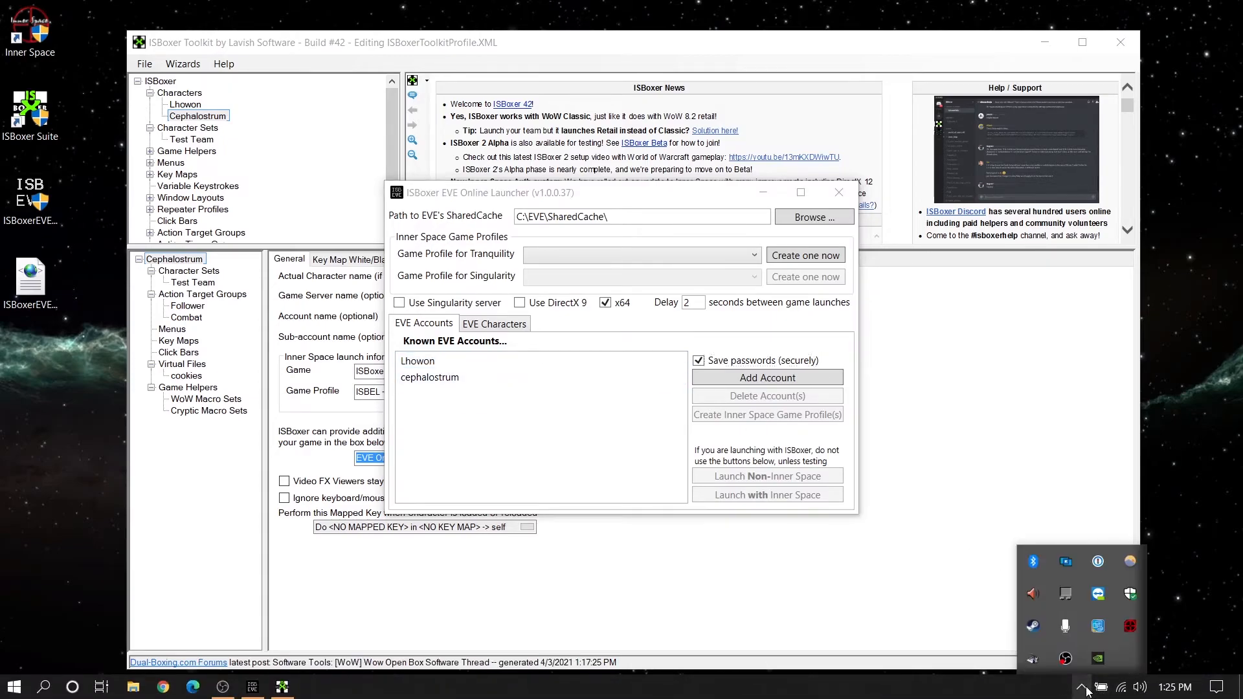
right_click(1127, 632)
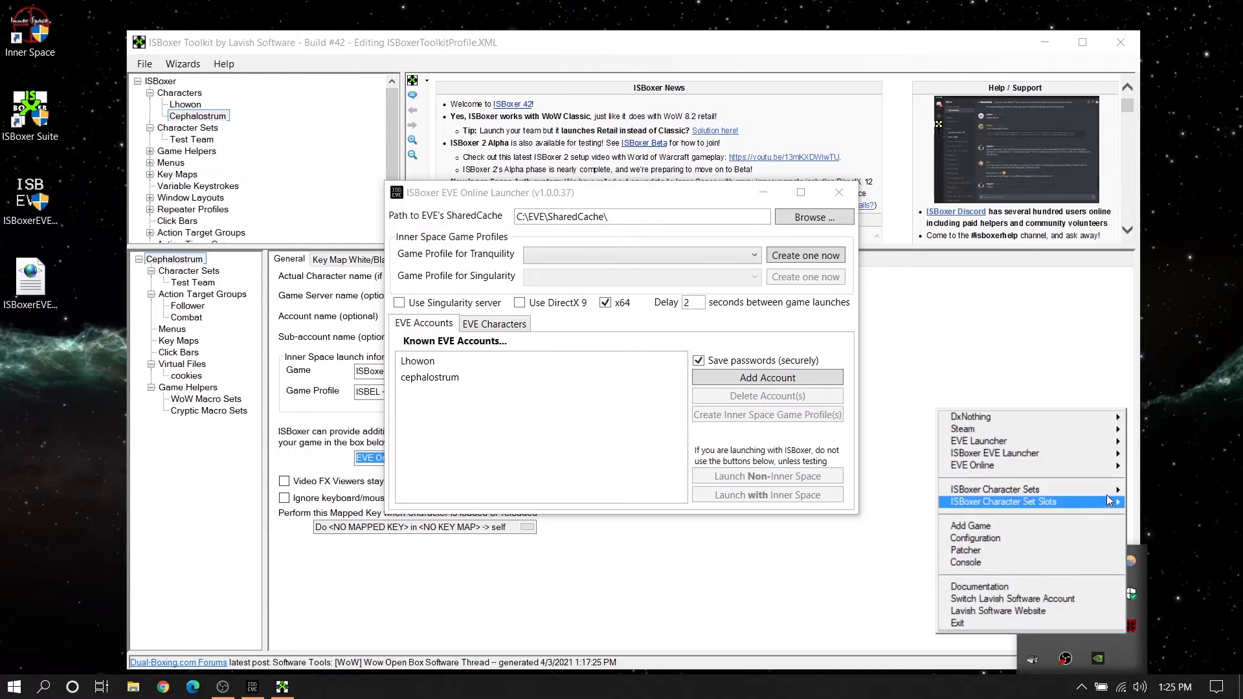
left_click(1141, 490)
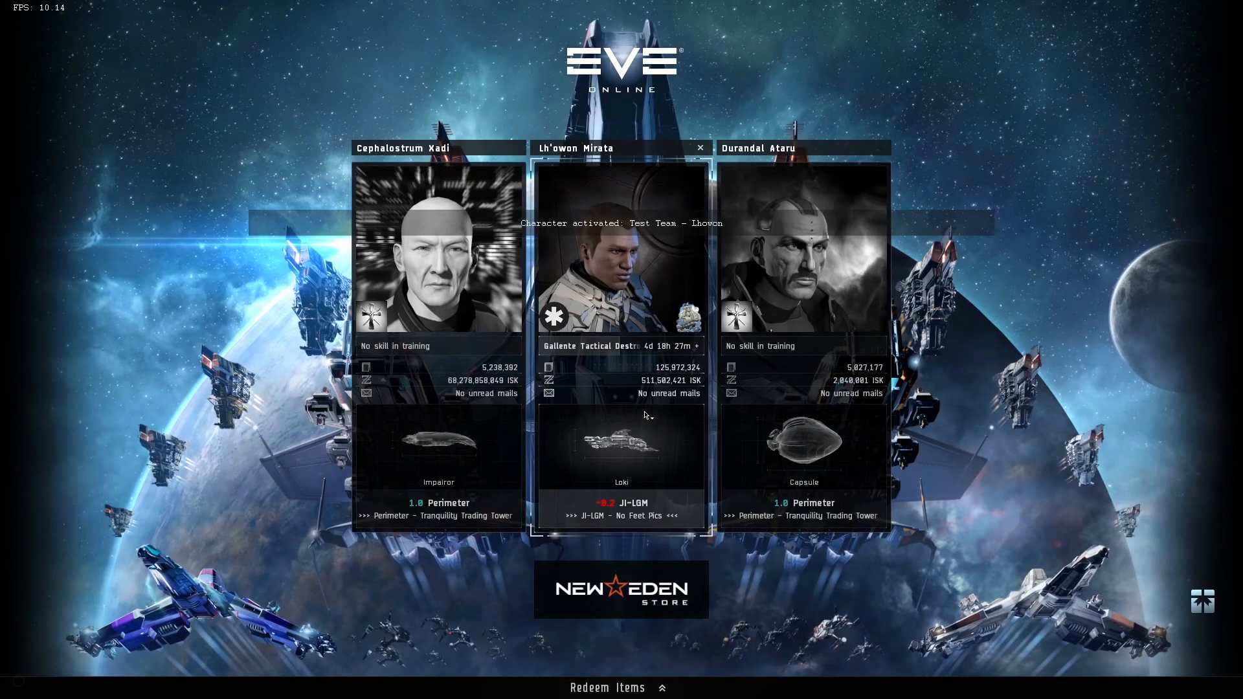
Preview both running game clients in the window overview, quit them and return to the ISBoxer EVE Online Launcher.
left_click(645, 415)
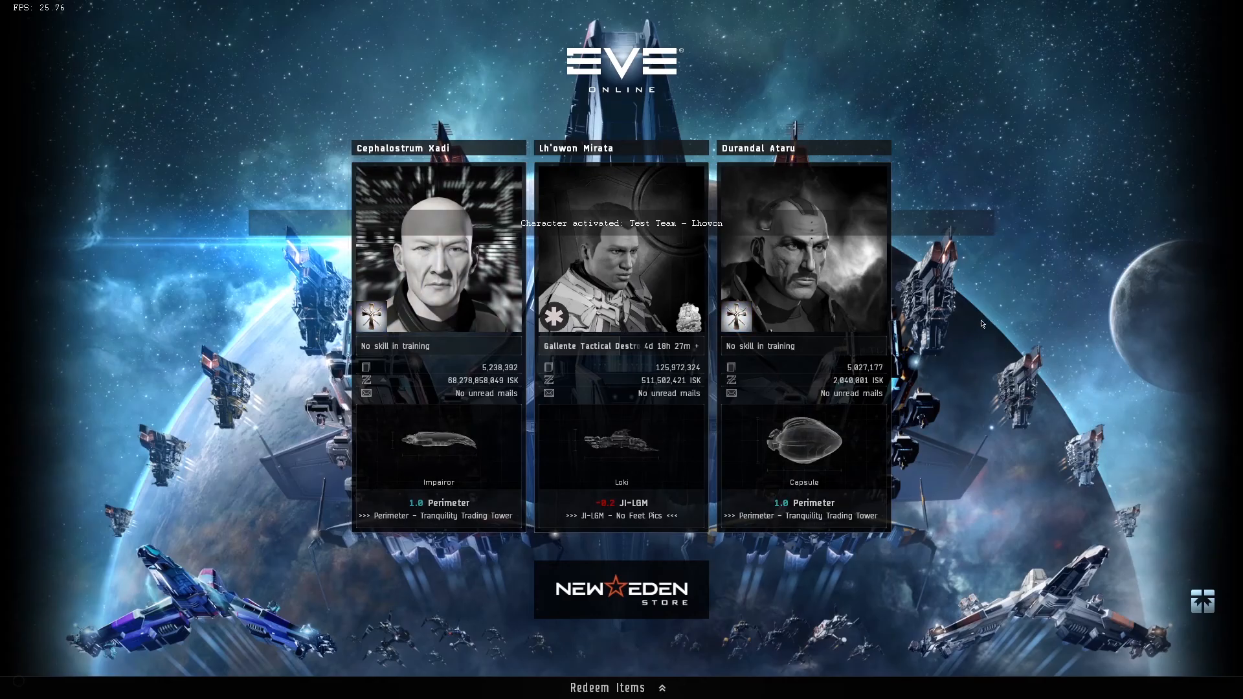
key("super+Tab")
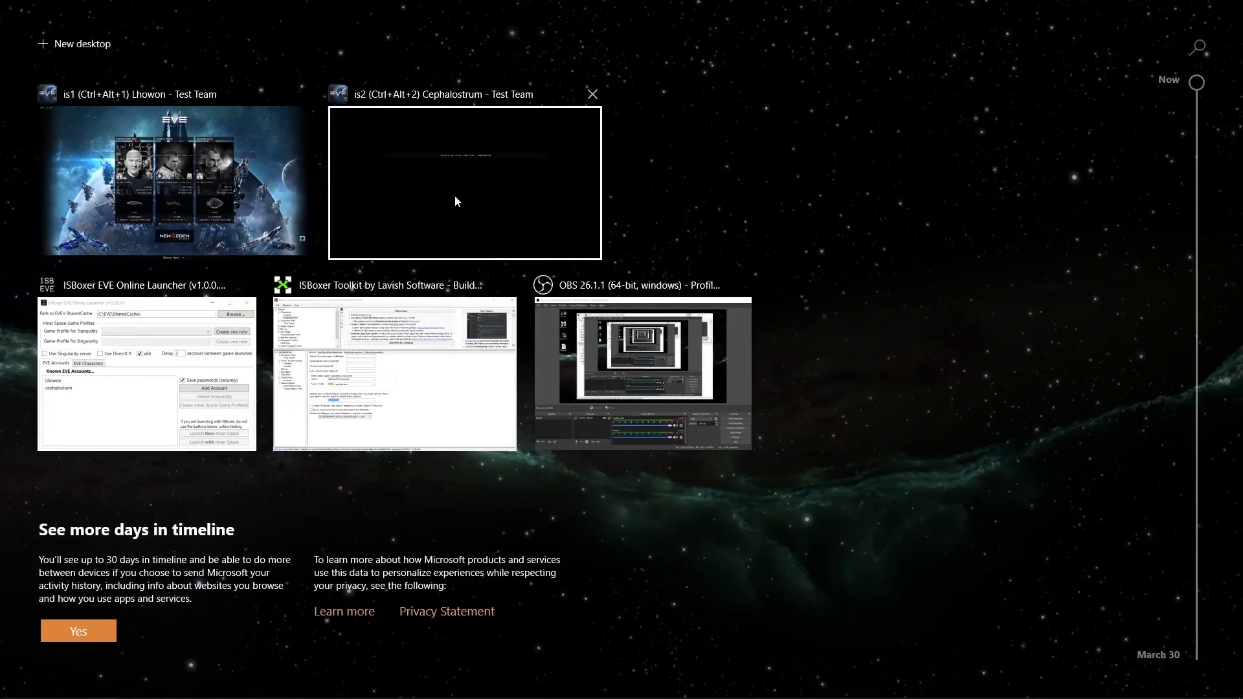
mouse_move(594, 99)
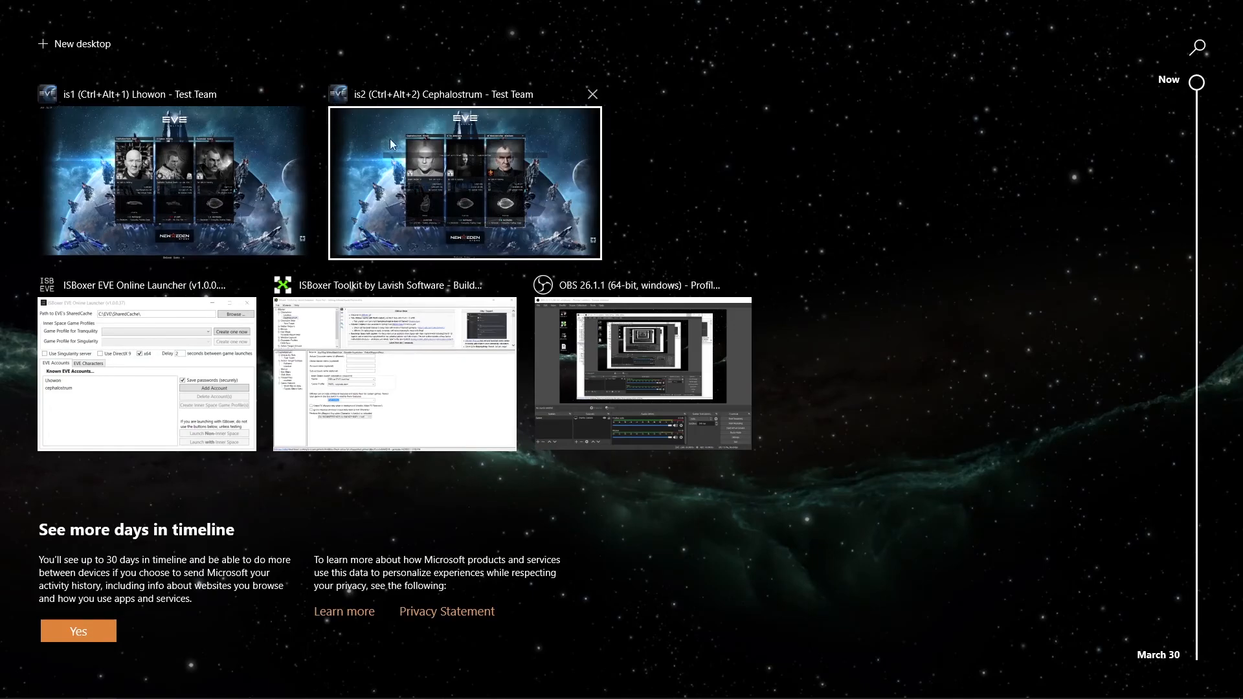
left_click(598, 97)
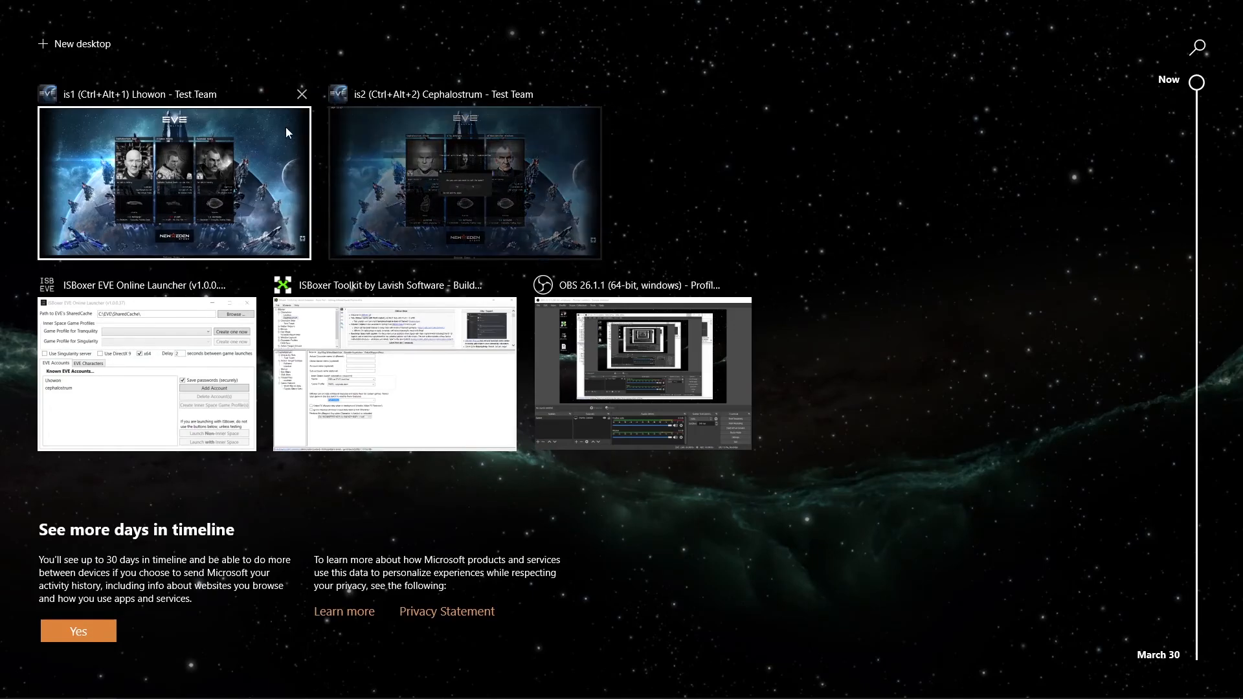
left_click(302, 96)
left_click(254, 175)
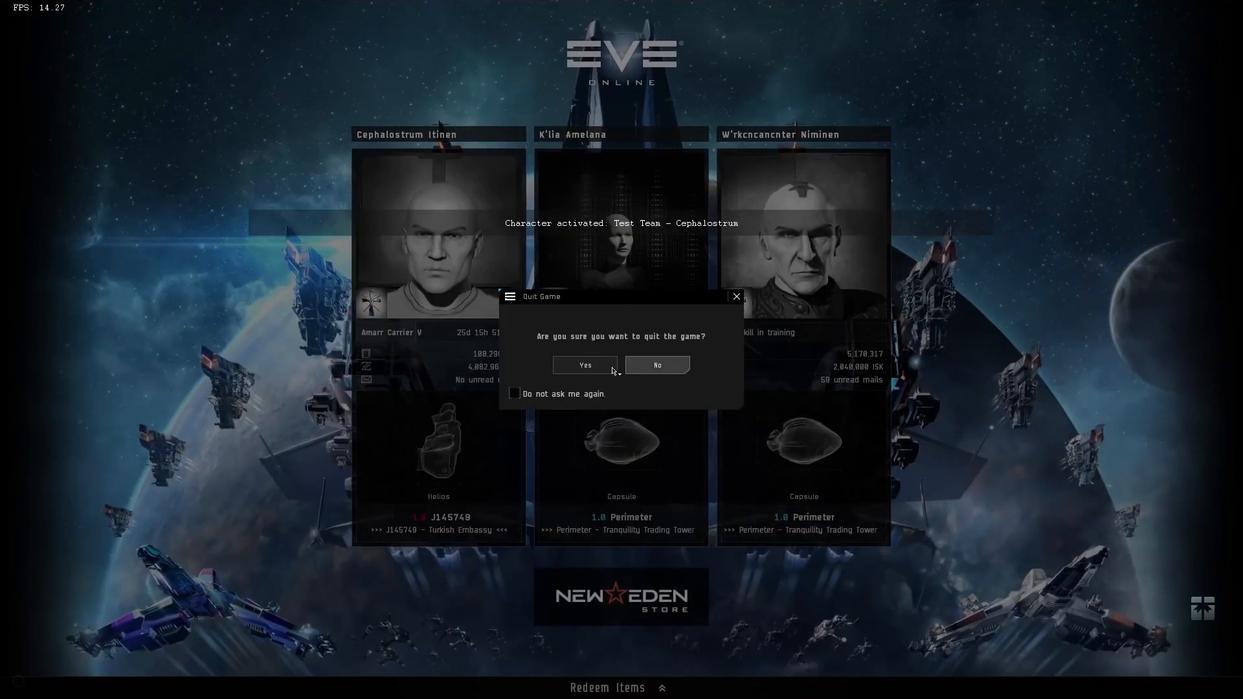
left_click(589, 365)
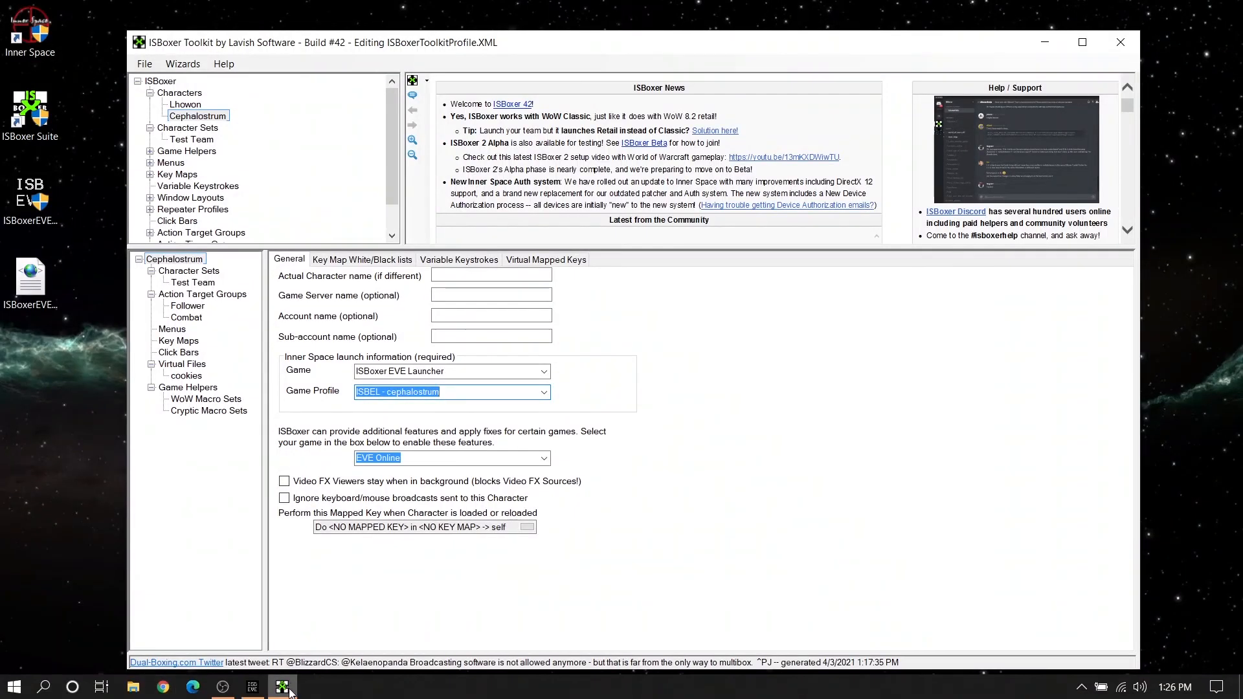
left_click(253, 690)
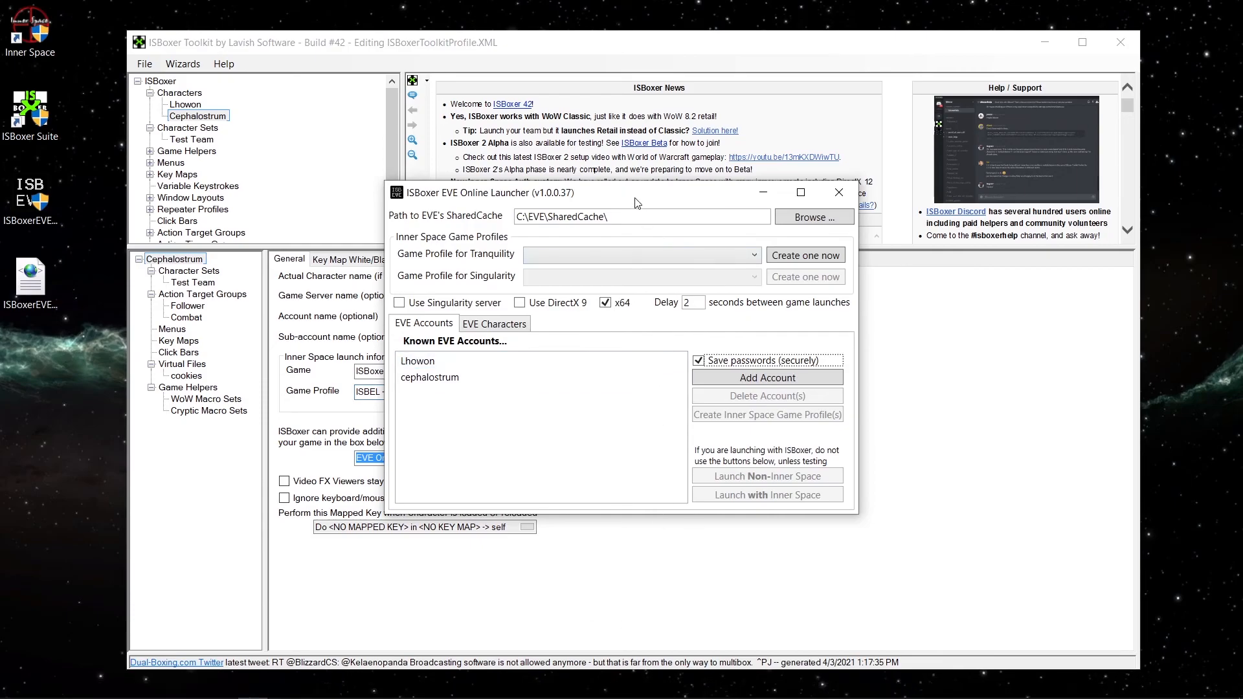